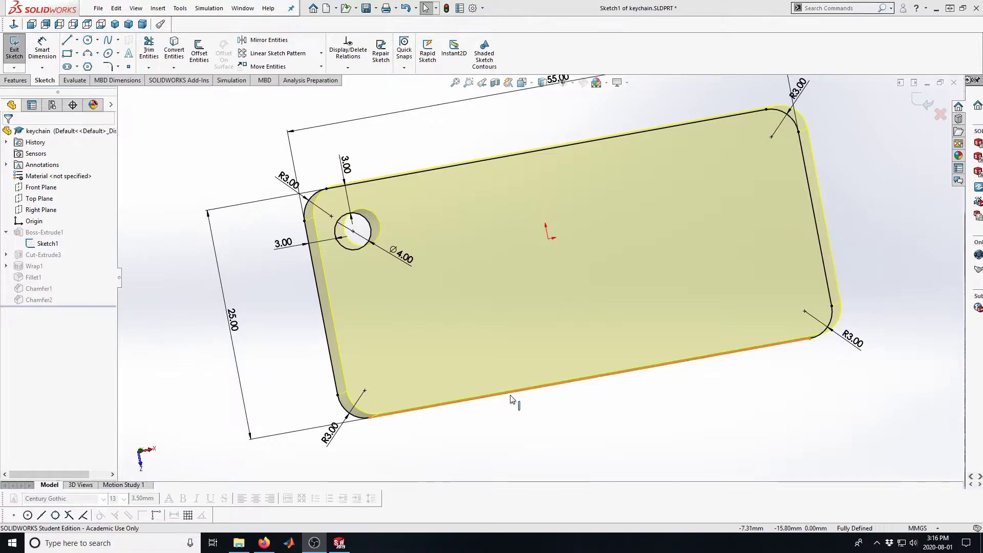
pyautogui.click(511, 392)
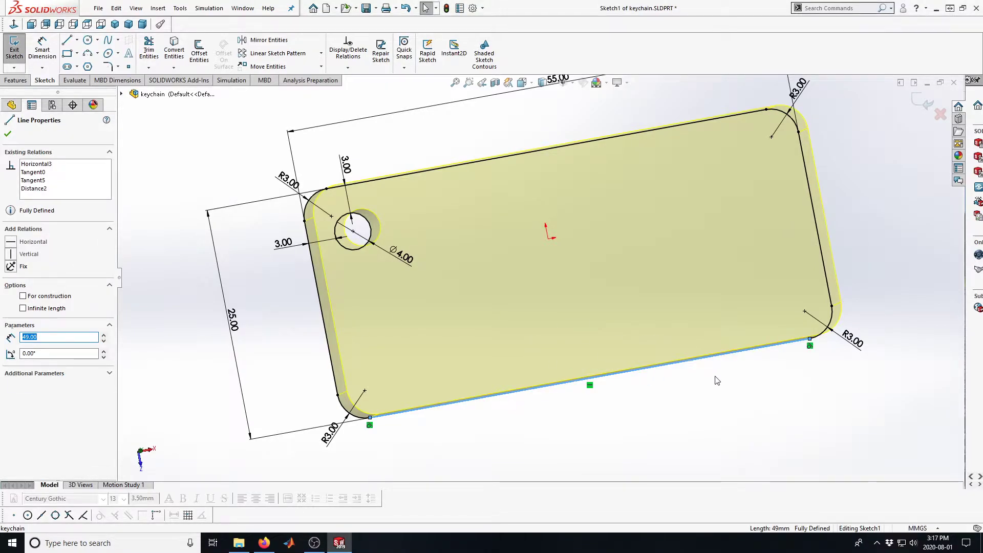
pyautogui.scroll(5, 722, 385)
pyautogui.scroll(-4, 644, 323)
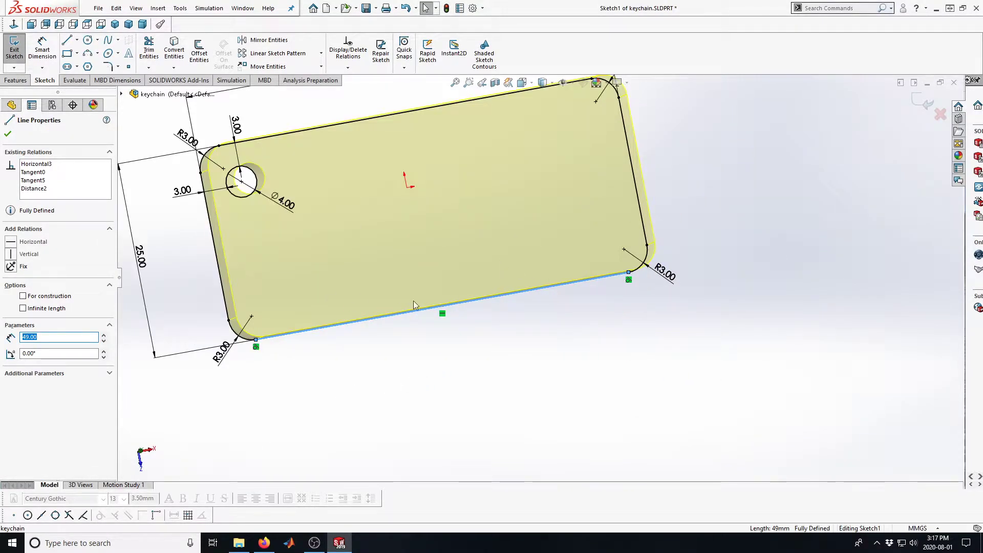
pyautogui.scroll(2, 546, 316)
pyautogui.scroll(-2, 619, 261)
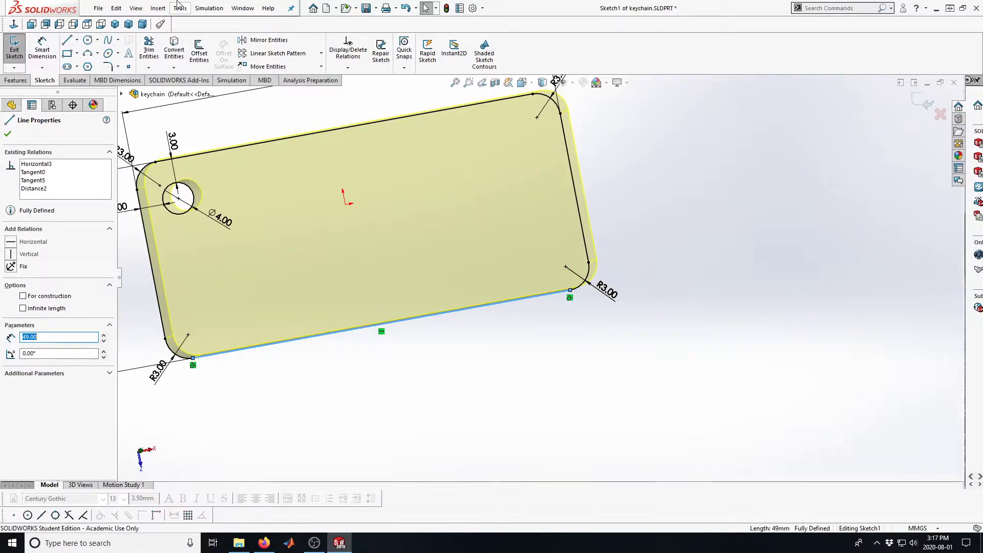
pyautogui.click(108, 41)
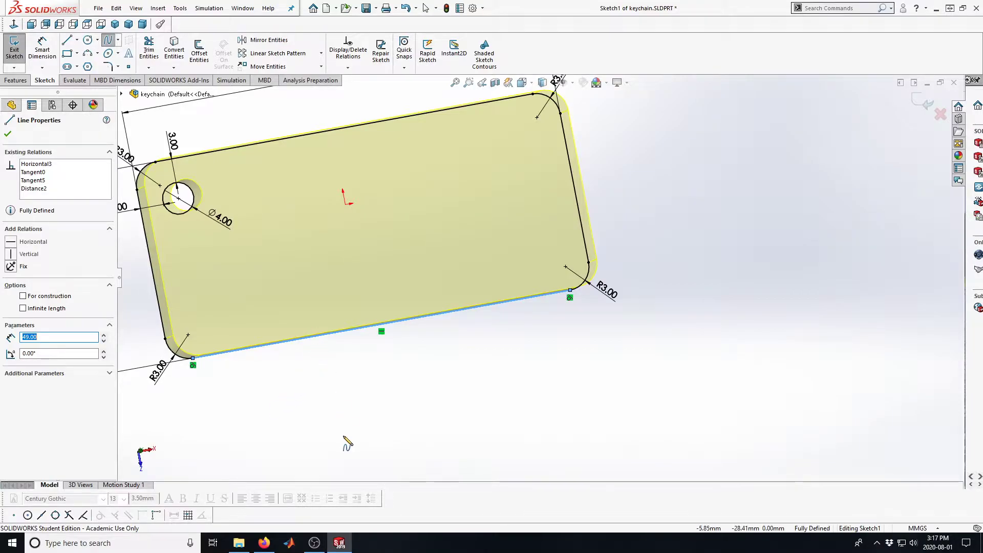
pyautogui.press('Escape')
pyautogui.press('Escape')
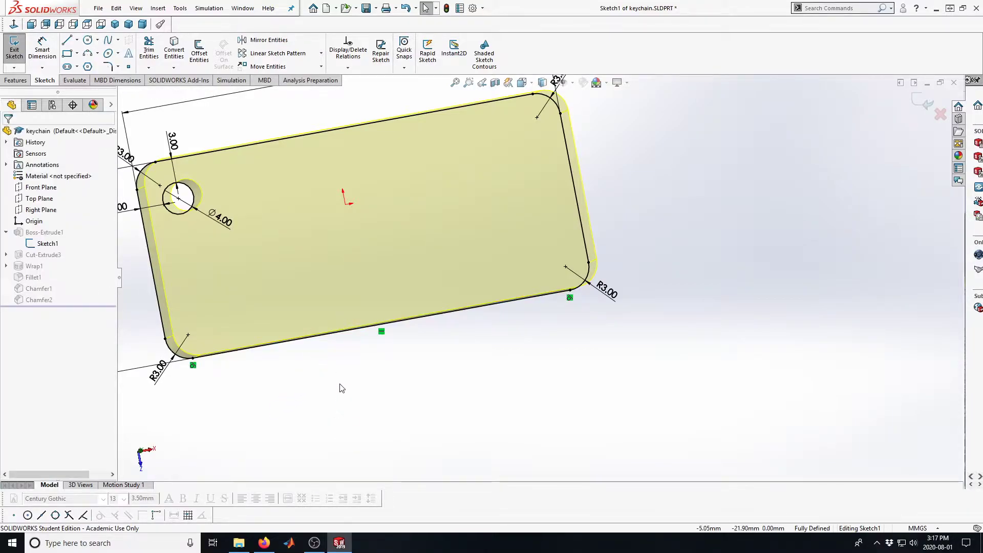
pyautogui.rightClick(329, 339)
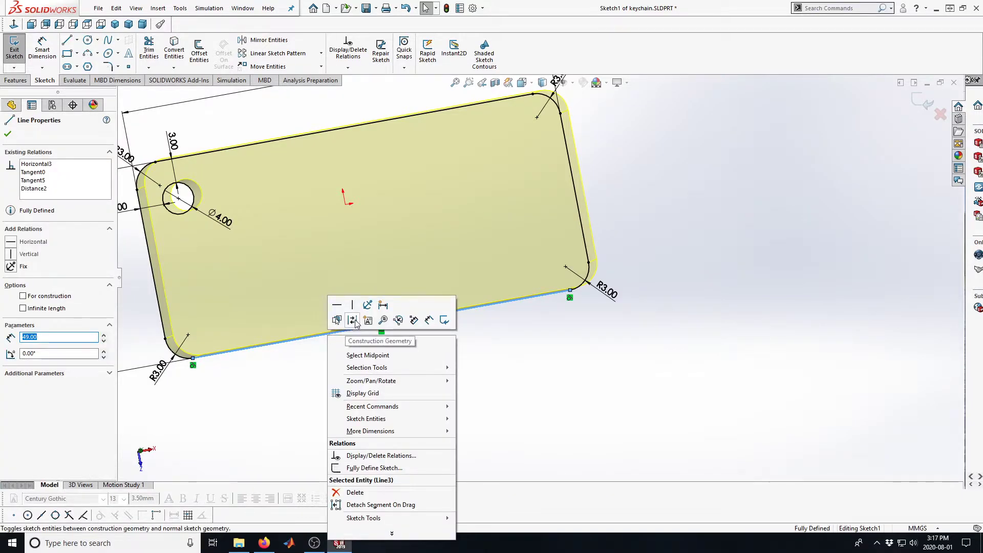
pyautogui.click(399, 320)
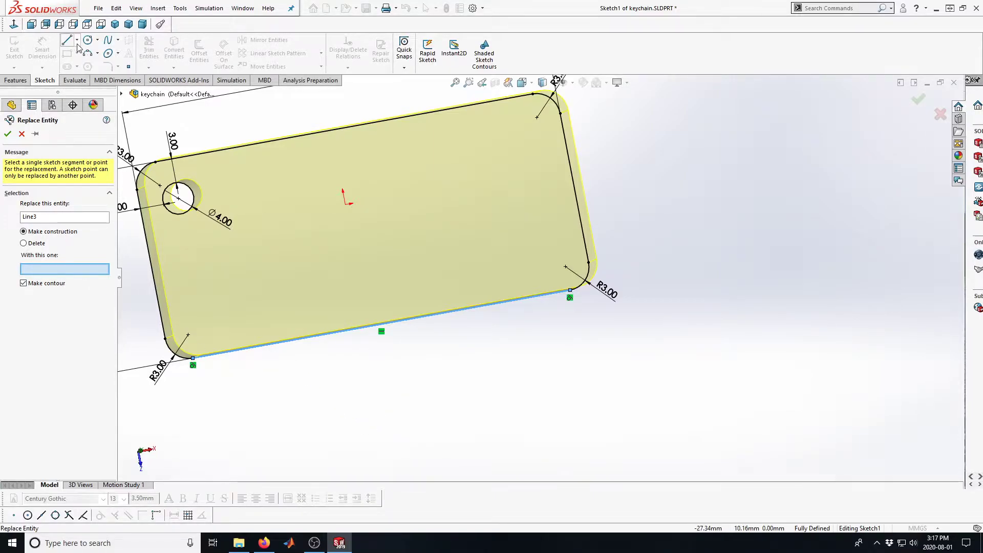
# - Sketch an open, wavy four-point spline just below the keychain outline's long lower edge
pyautogui.click(108, 41)
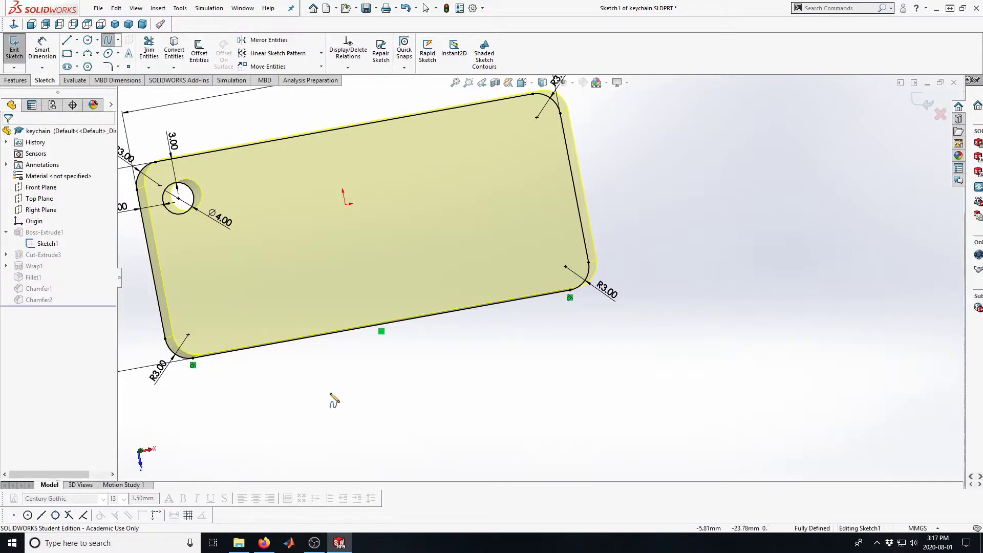
pyautogui.click(278, 374)
pyautogui.click(390, 378)
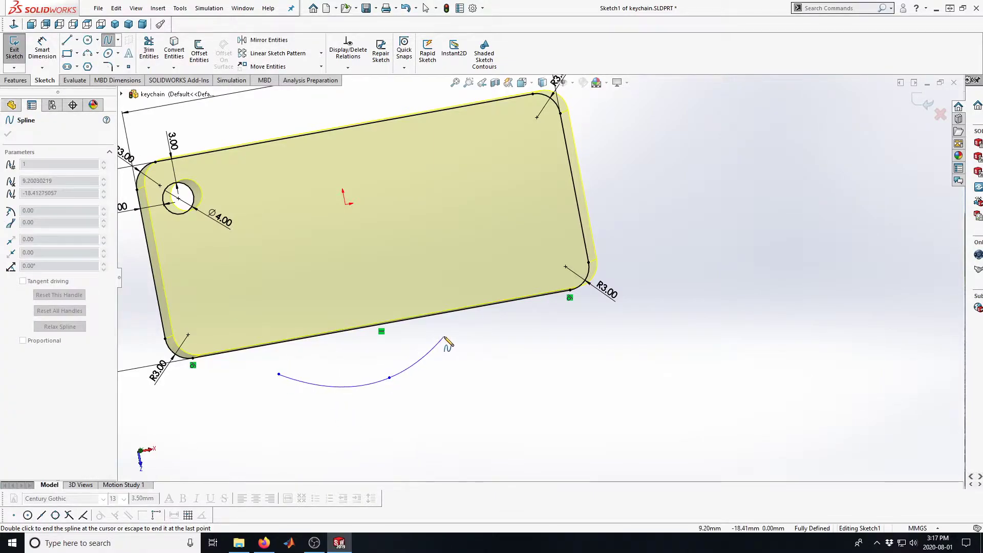
pyautogui.click(444, 337)
pyautogui.click(494, 348)
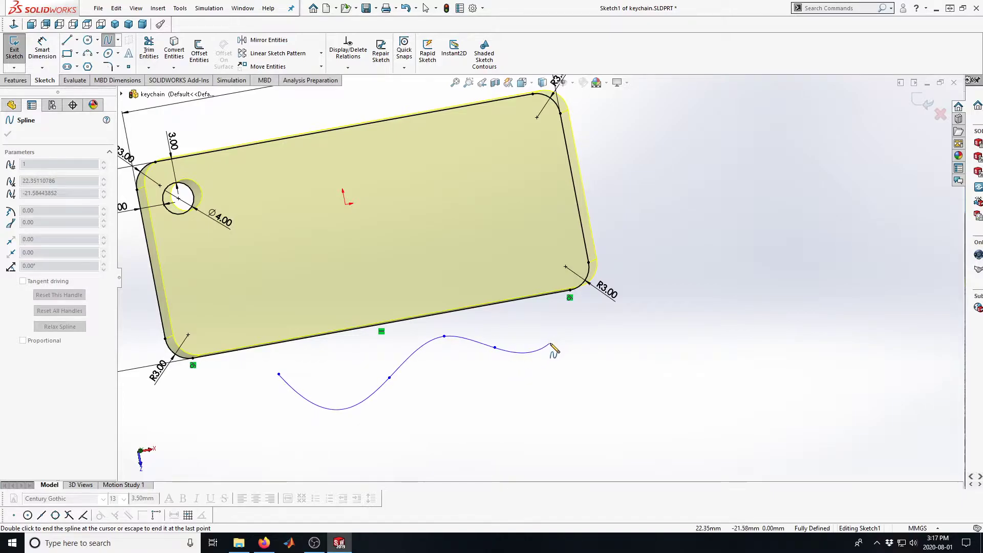
pyautogui.press('Escape')
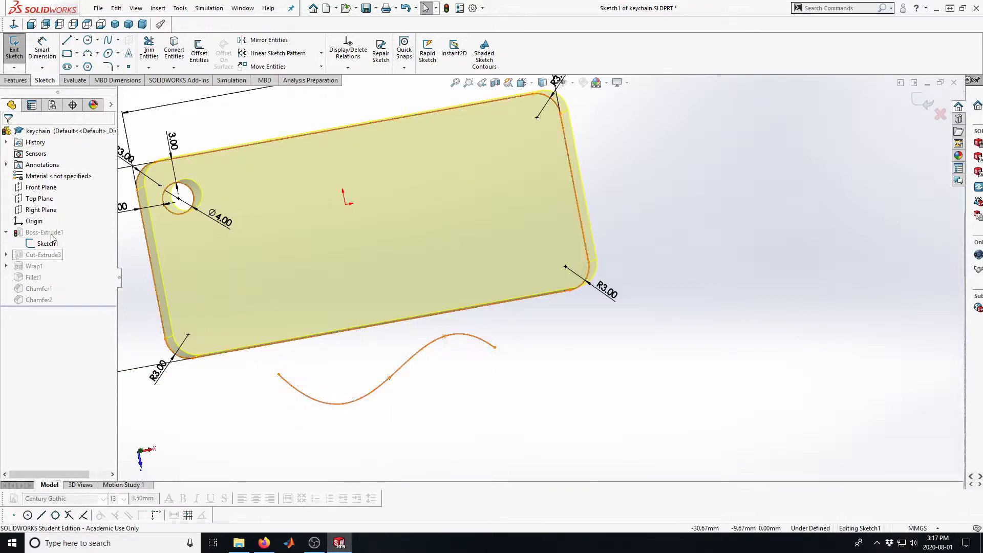
# - Replace the outline's lower line with the spline using Replace Entity, with Make construction and Make contour on
pyautogui.click(314, 342)
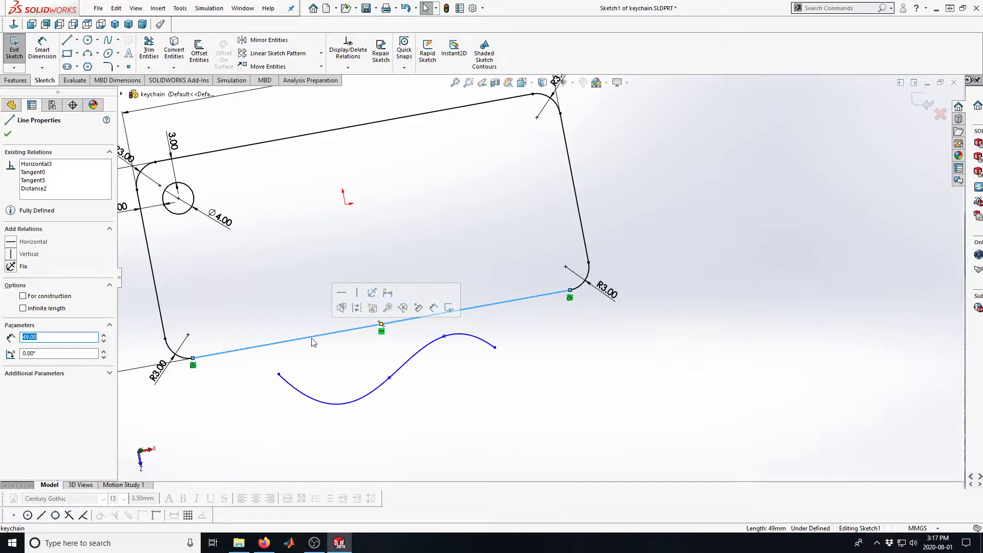
pyautogui.rightClick(313, 342)
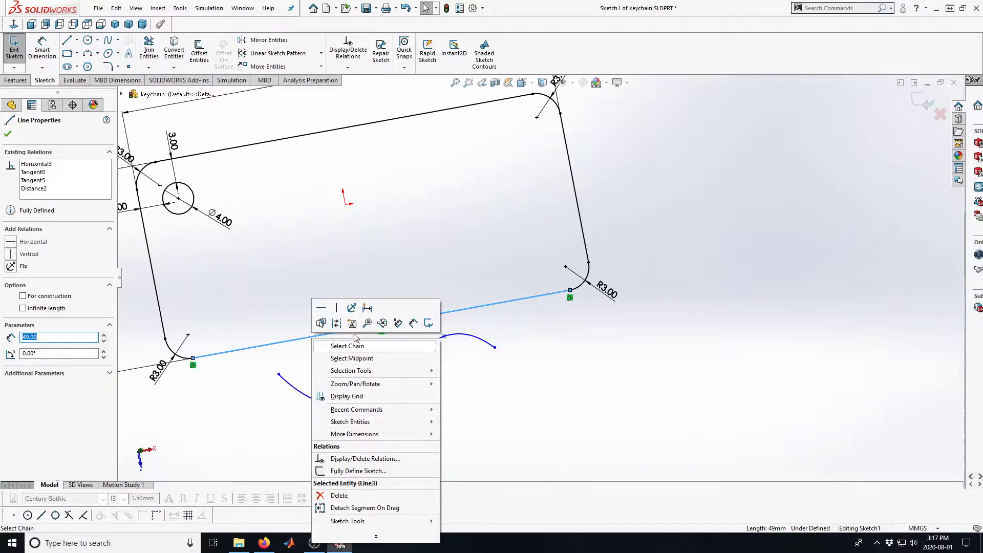
pyautogui.click(383, 323)
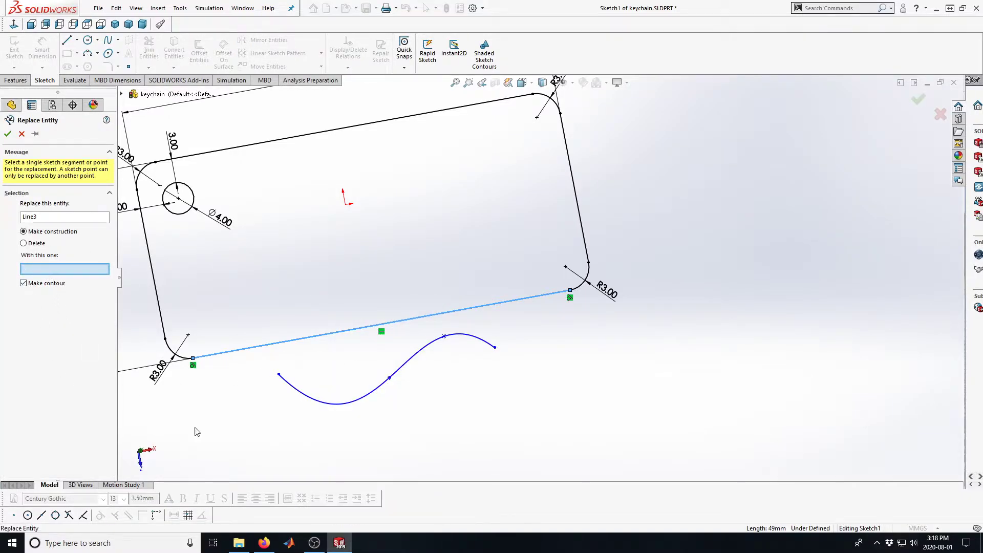
pyautogui.click(323, 403)
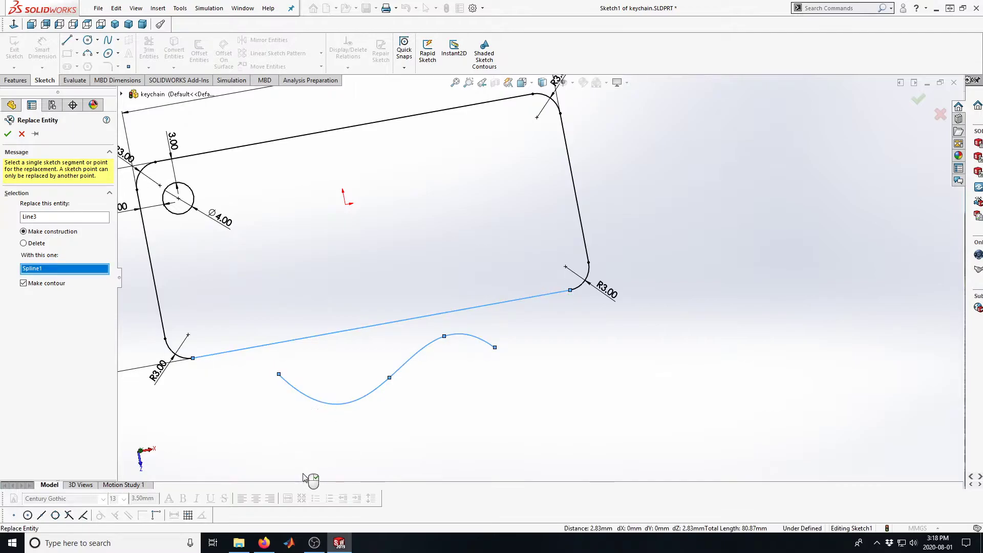
pyautogui.click(9, 134)
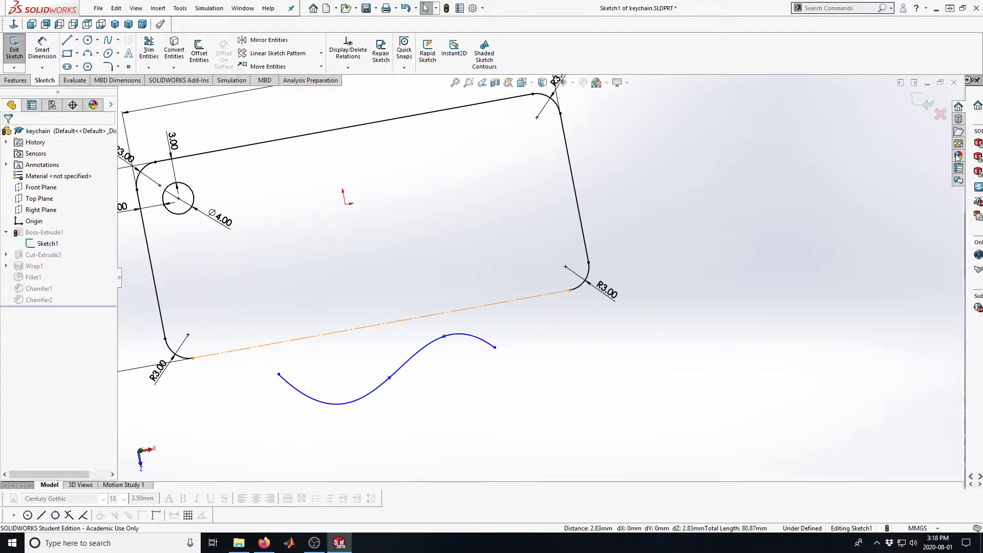
# - Stretch the spline's ends past both lower corners and reshape it by its second point and that point's tangent handle
pyautogui.moveTo(495, 348); pyautogui.dragTo(531, 258)
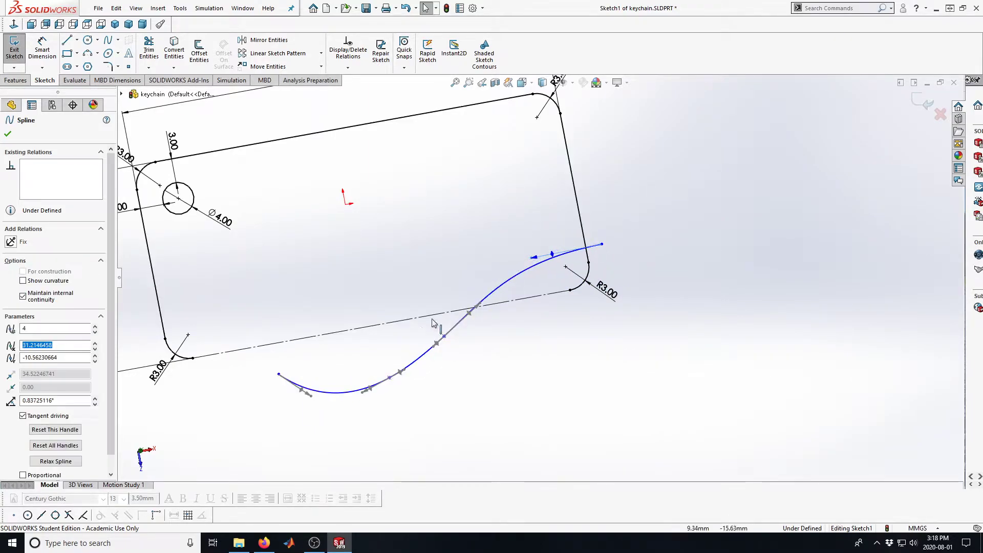
pyautogui.moveTo(280, 375); pyautogui.dragTo(152, 336)
pyautogui.moveTo(390, 377); pyautogui.dragTo(332, 376)
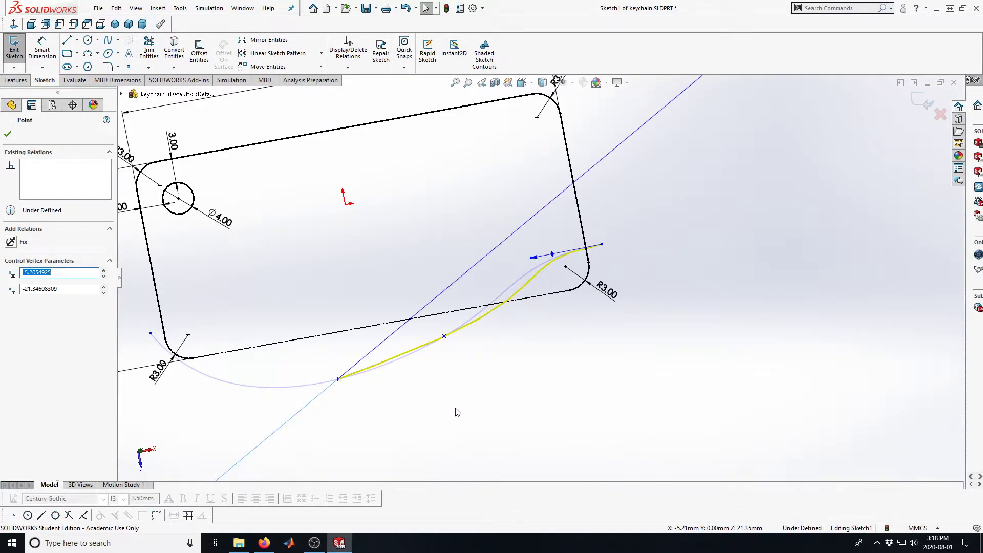
pyautogui.click(476, 379)
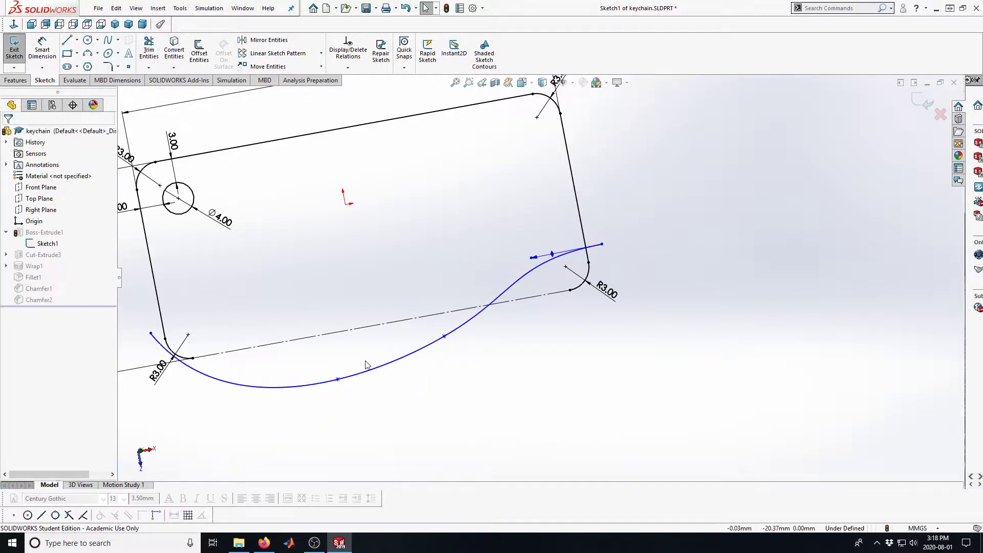
pyautogui.click(344, 383)
pyautogui.moveTo(371, 376)
pyautogui.mouseDown()
pyautogui.moveTo(390, 375)
pyautogui.moveTo(372, 376)
pyautogui.mouseUp()
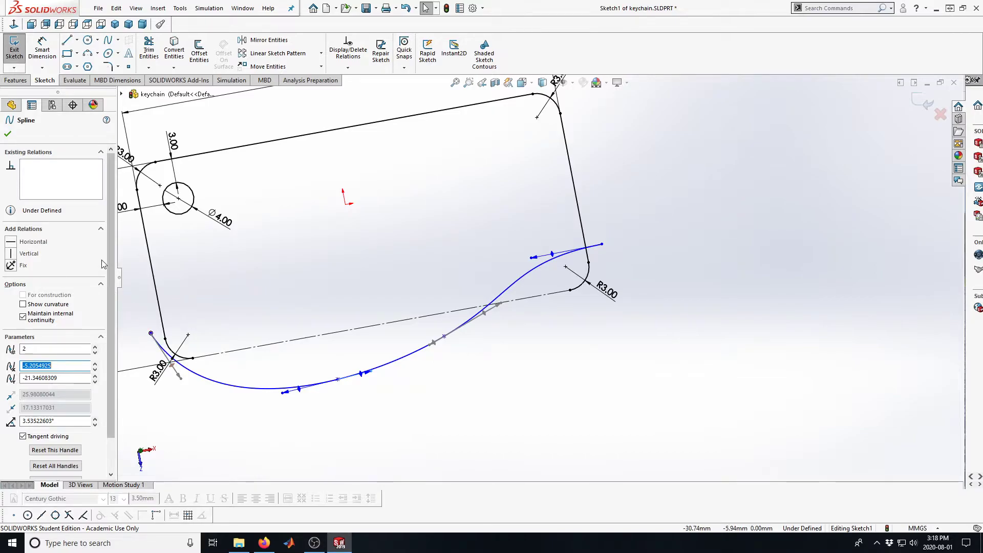
pyautogui.click(7, 134)
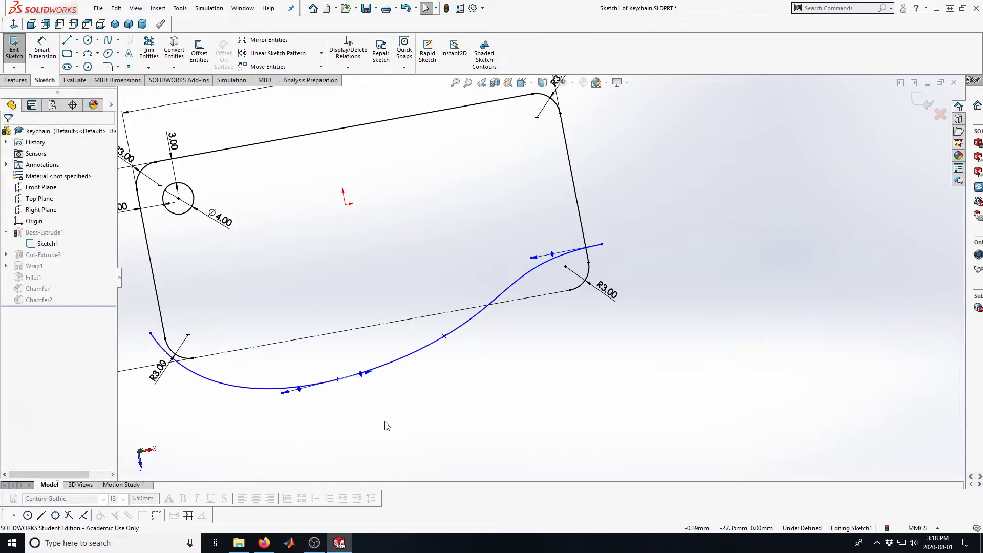
# - Add a coincident relation between the spline's left endpoint and the outline's left vertical line
pyautogui.click(163, 352)
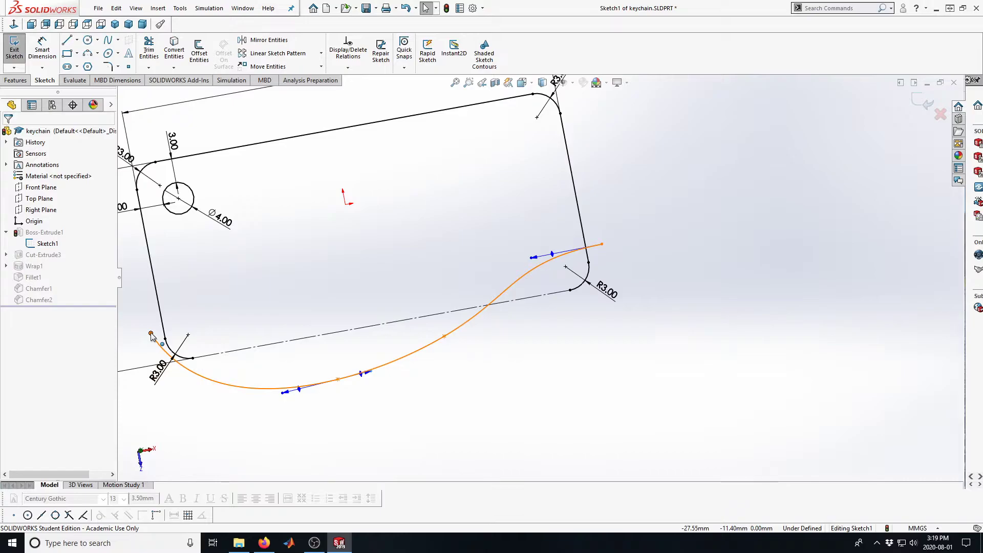
pyautogui.click(151, 333)
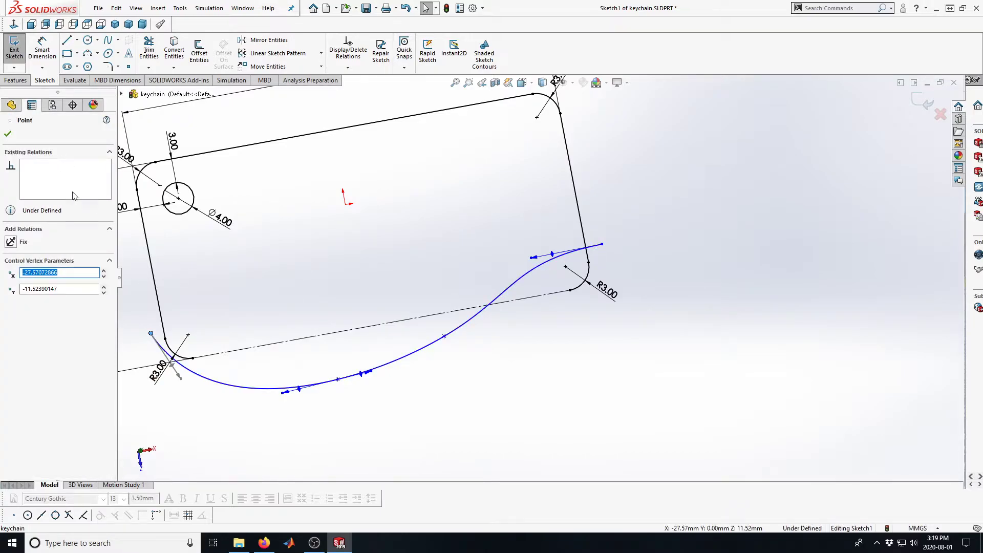
pyautogui.keyDown('ctrl'); pyautogui.click(162, 321); pyautogui.keyUp('ctrl')
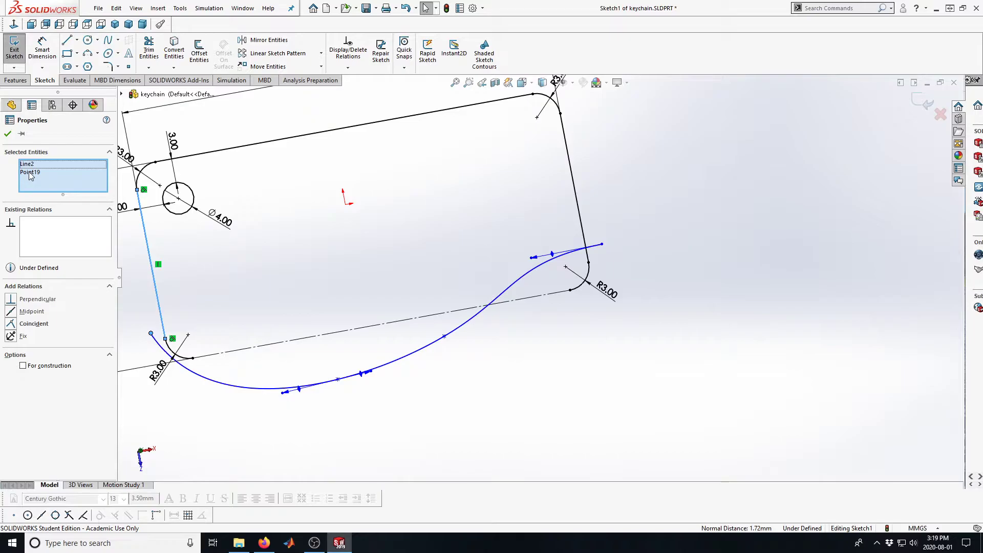
pyautogui.click(13, 326)
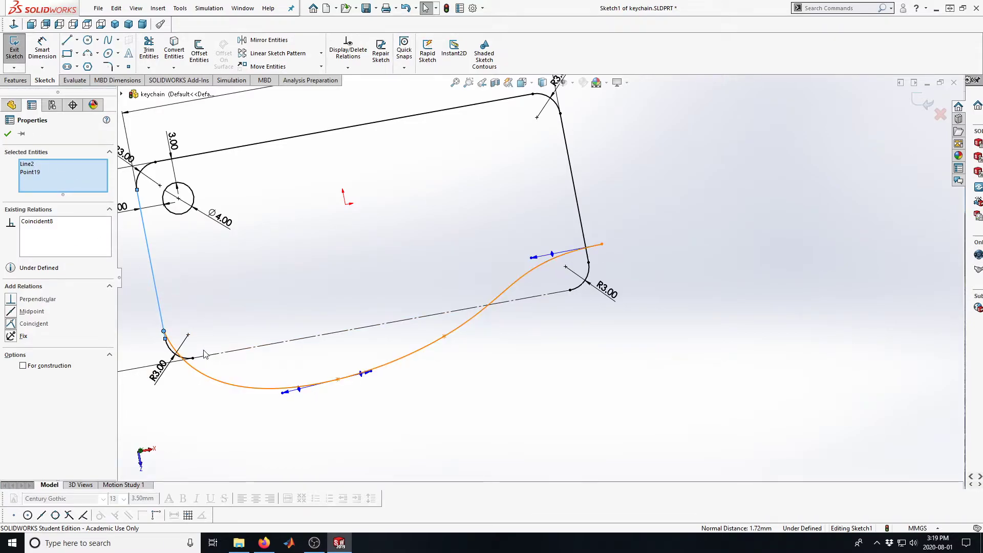
pyautogui.click(8, 134)
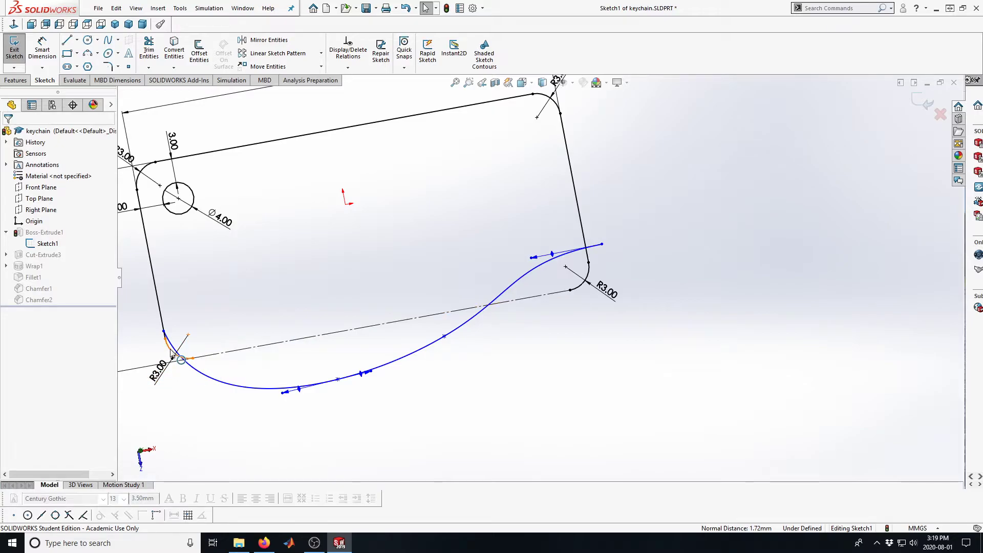
# - Delete the lower-left R3 corner arc and the lower construction line from the sketch
pyautogui.click(171, 352)
pyautogui.press('Delete')
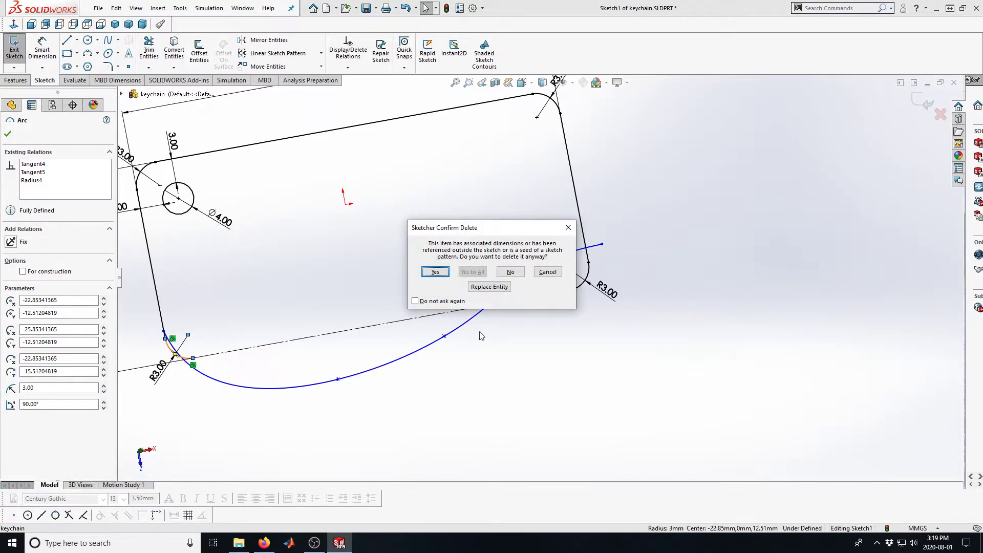
pyautogui.click(438, 272)
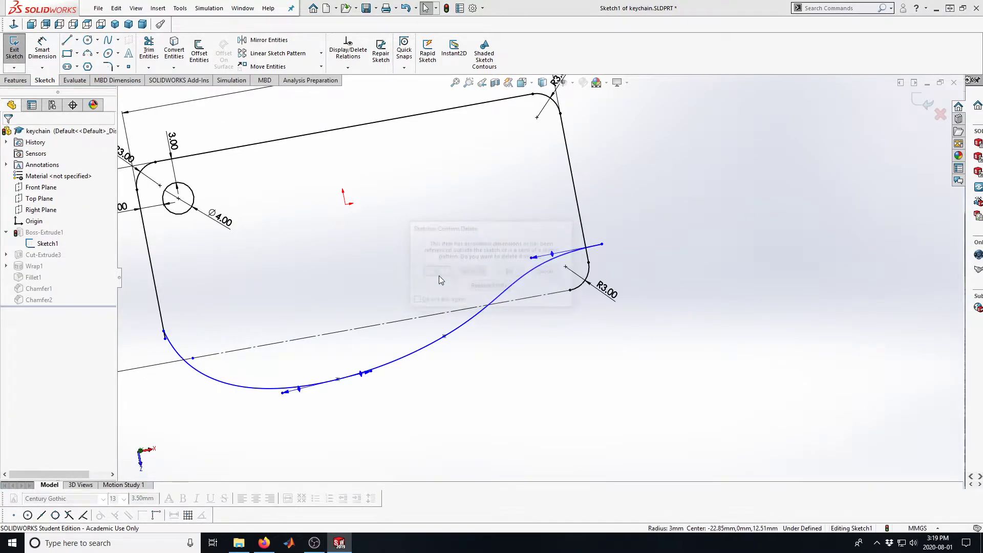
pyautogui.click(208, 357)
pyautogui.press('Delete')
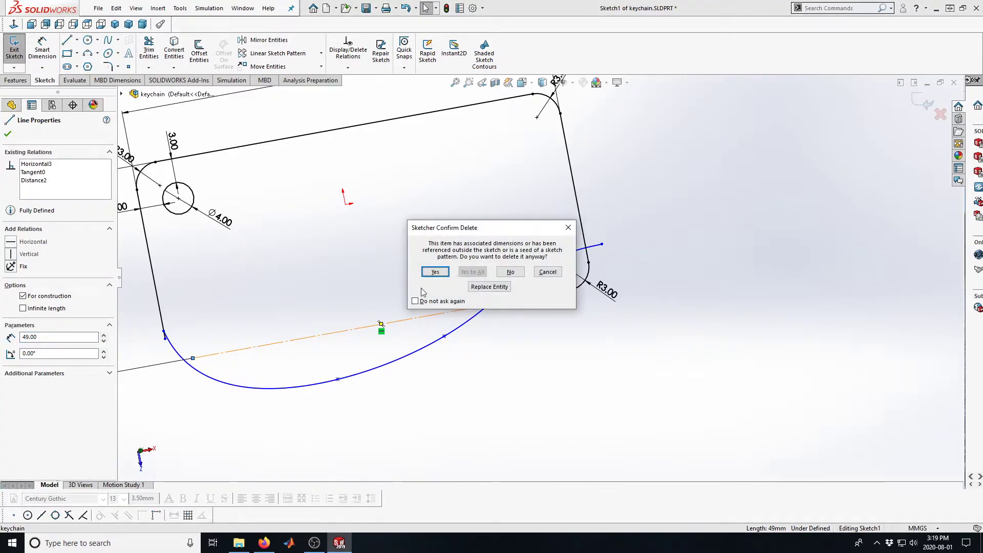
pyautogui.click(433, 272)
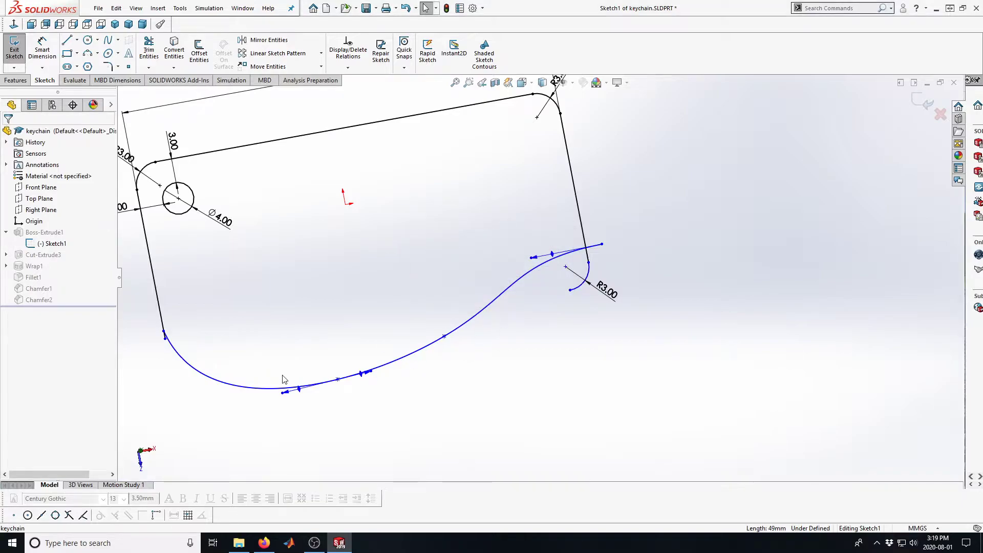
# - Slide the spline's left endpoint up along the left line and adjust its tangent handle
pyautogui.scroll(-5, 171, 336)
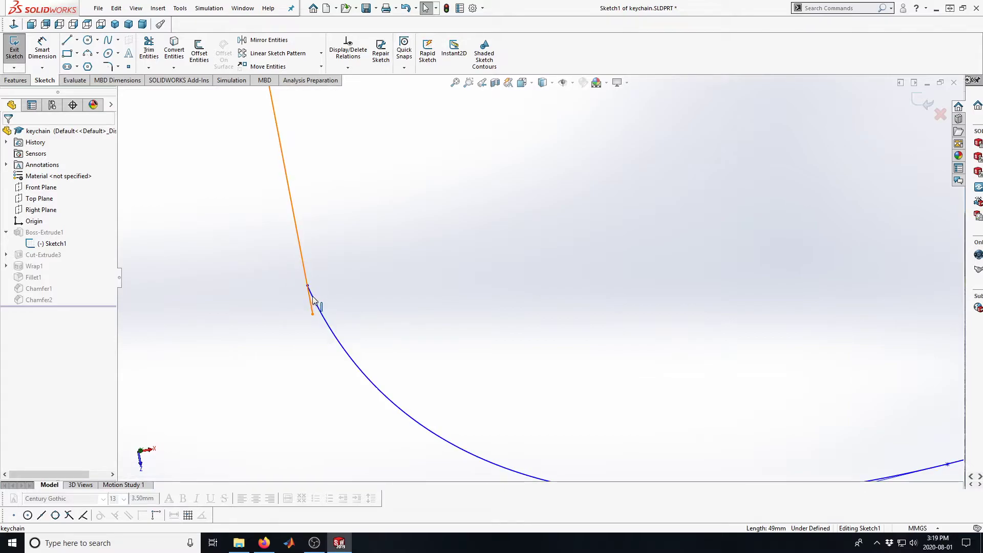
pyautogui.moveTo(307, 291); pyautogui.dragTo(287, 179)
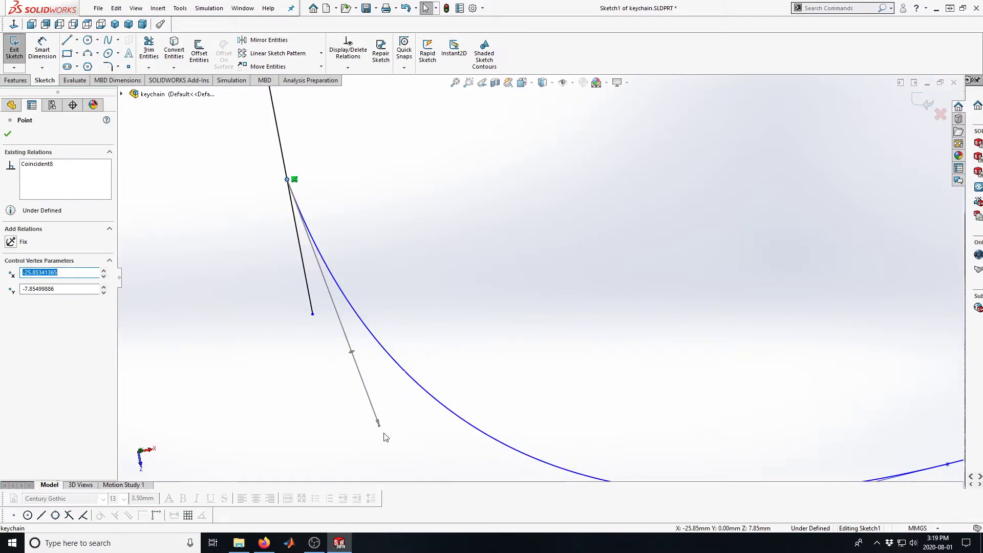
pyautogui.moveTo(379, 427)
pyautogui.mouseDown()
pyautogui.moveTo(354, 430)
pyautogui.moveTo(287, 357)
pyautogui.moveTo(380, 437)
pyautogui.moveTo(393, 436)
pyautogui.mouseUp()
pyautogui.click(8, 134)
# - Trim the left line's excess segment extending below the spline's endpoint
pyautogui.click(147, 49)
pyautogui.moveTo(251, 254); pyautogui.dragTo(320, 285)
pyautogui.click(8, 134)
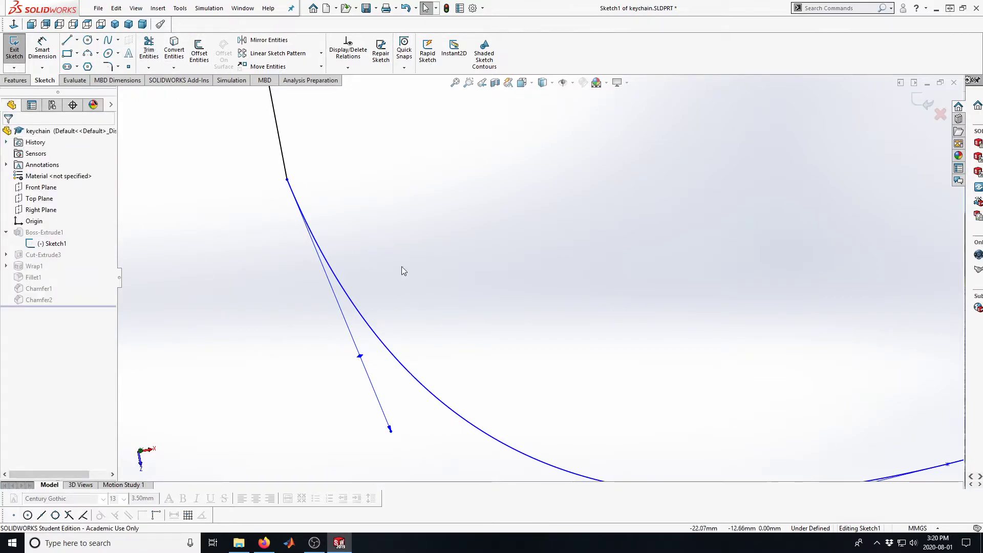
# - Steepen the tangent handle at the spline's left endpoint so the curve leaves the left line more smoothly
pyautogui.scroll(3, 367, 281)
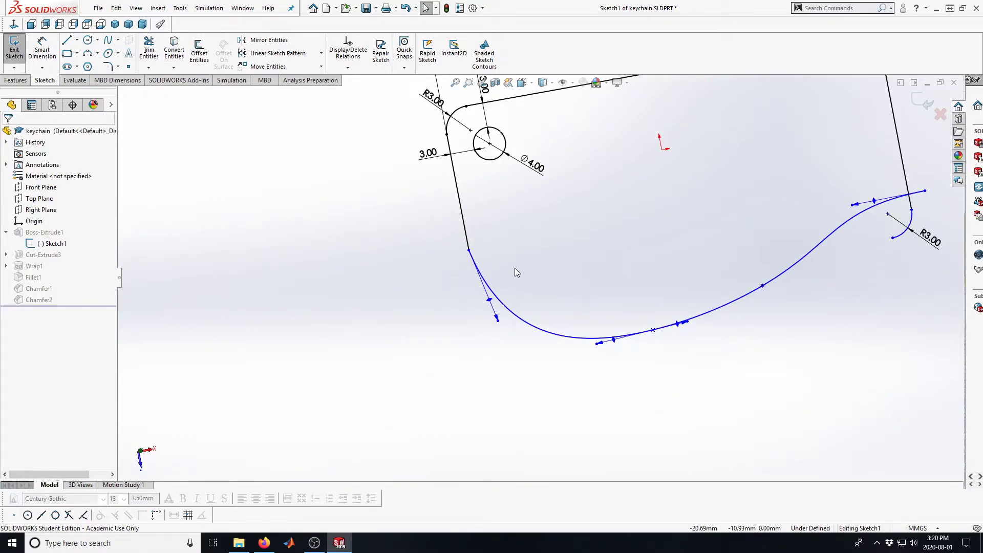
pyautogui.scroll(-3, 514, 268)
pyautogui.moveTo(491, 387); pyautogui.dragTo(460, 363)
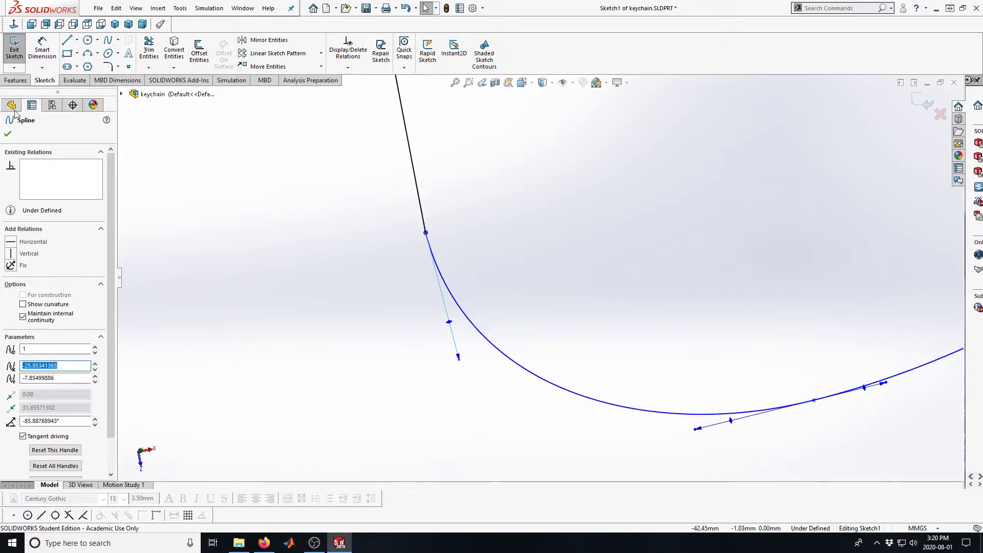
# - Add a tangent relation between the spline and the outline's left line
pyautogui.click(11, 135)
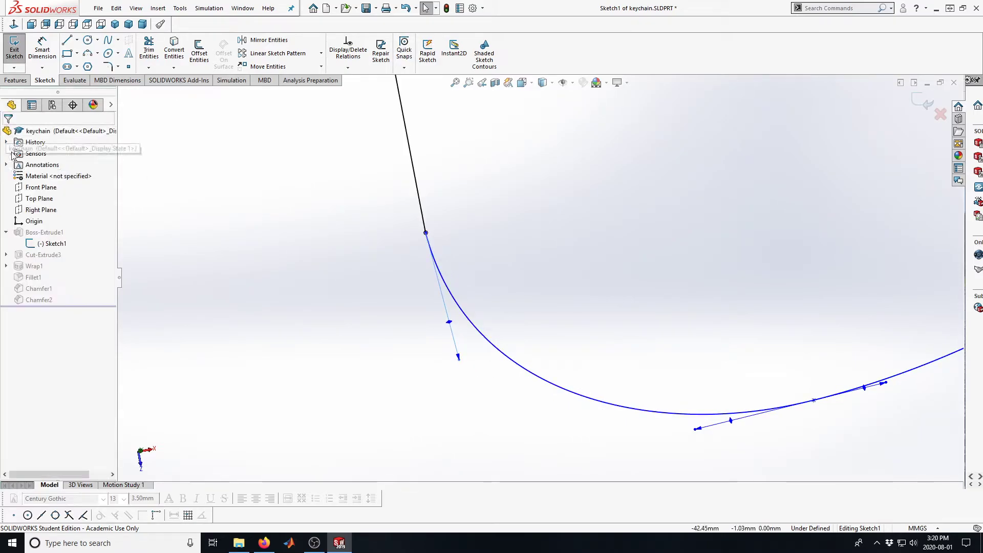
pyautogui.click(463, 314)
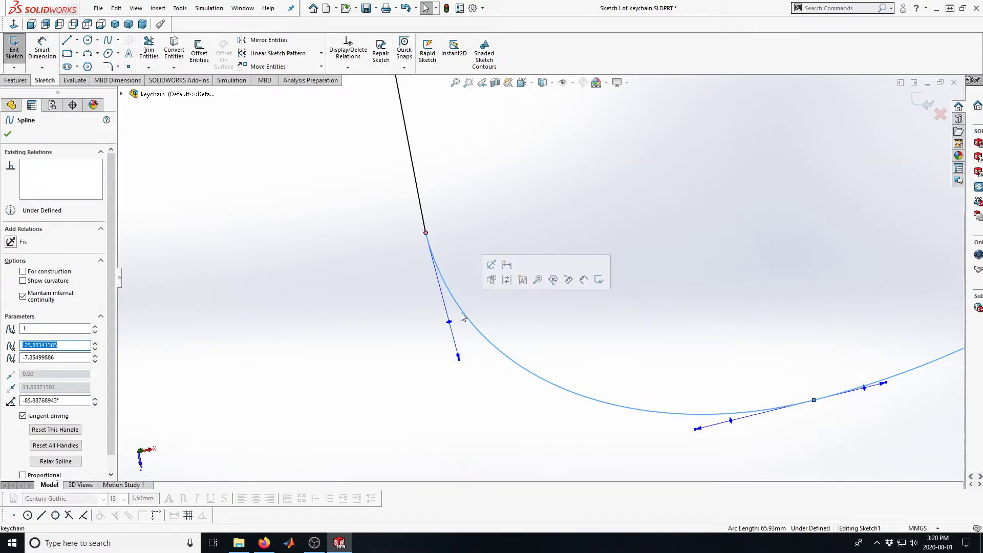
pyautogui.keyDown('ctrl'); pyautogui.click(422, 210); pyautogui.keyUp('ctrl')
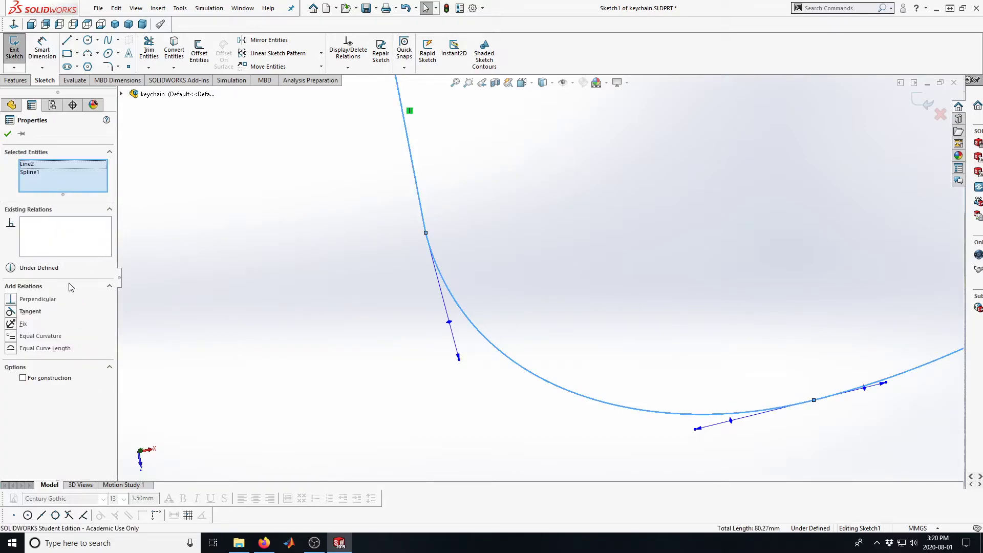
pyautogui.click(11, 310)
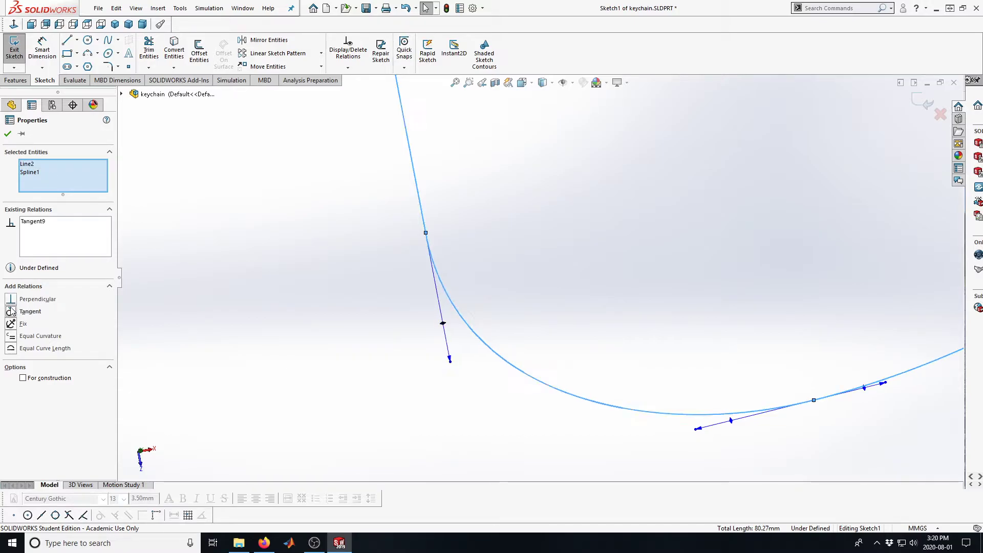
pyautogui.click(9, 134)
# - Lengthen the spline's left tangent handle and move its two interior points to about (-8.6, -17.5) and (5.0, -15.6) mm
pyautogui.moveTo(449, 359); pyautogui.dragTo(417, 388)
pyautogui.scroll(5, 584, 371)
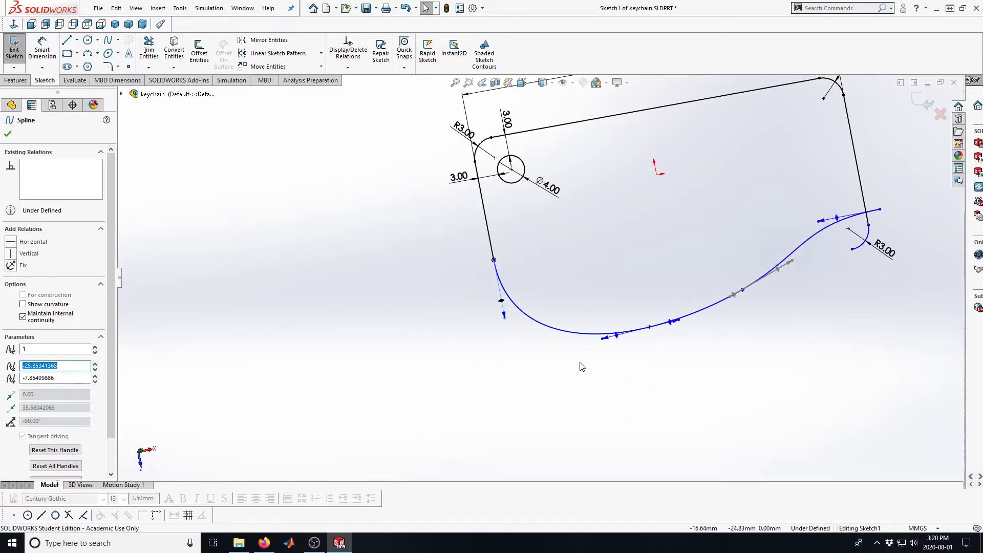
pyautogui.scroll(-6, 599, 323)
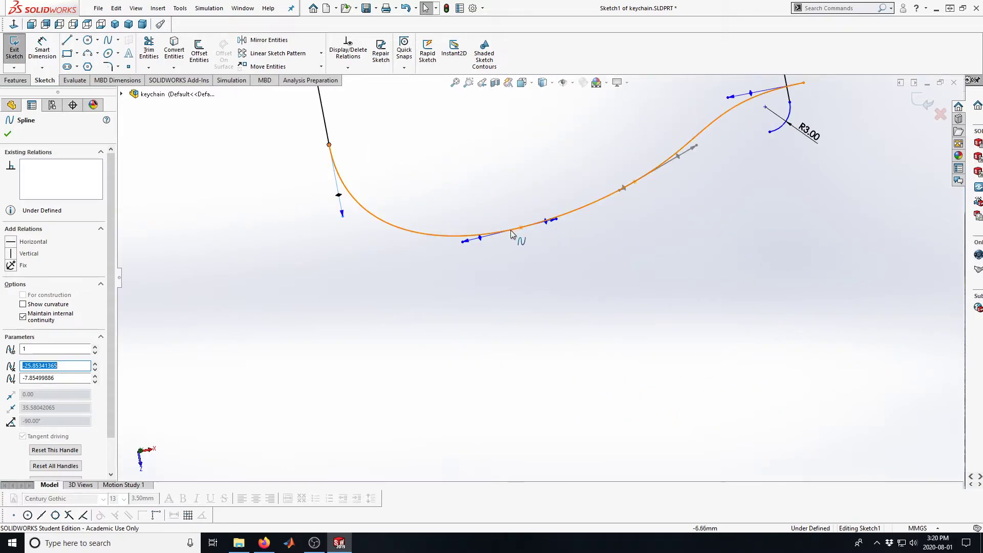
pyautogui.moveTo(521, 227); pyautogui.dragTo(486, 200)
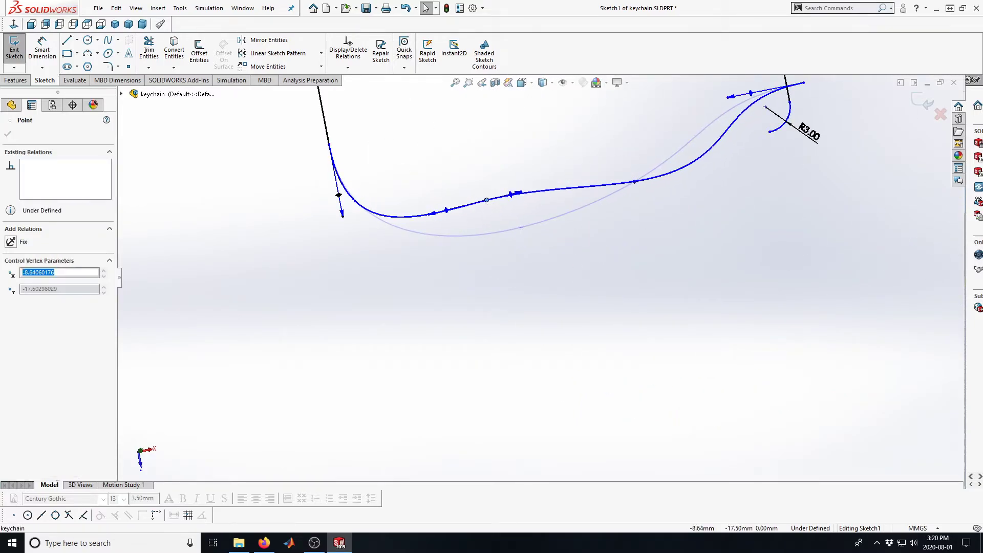
pyautogui.moveTo(635, 183); pyautogui.dragTo(595, 164)
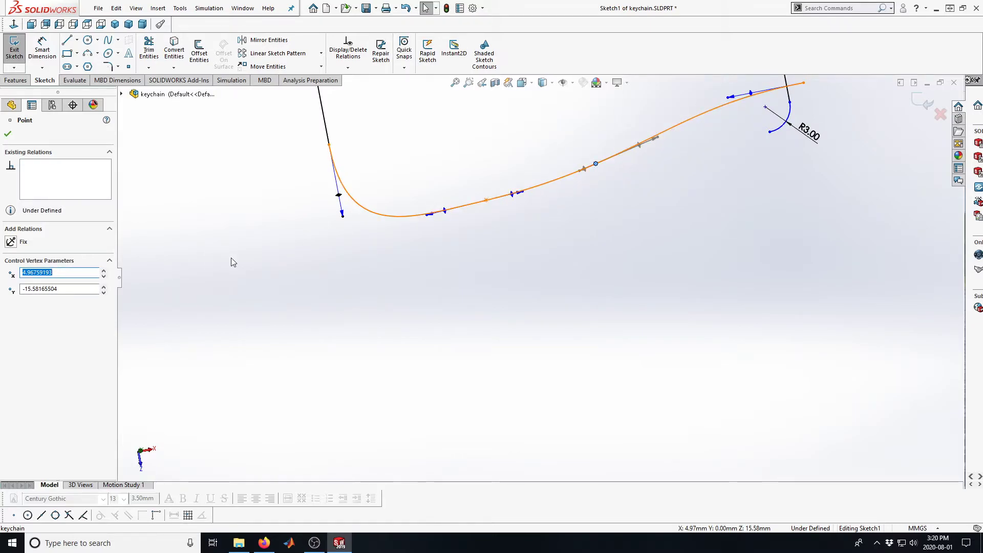
pyautogui.click(13, 135)
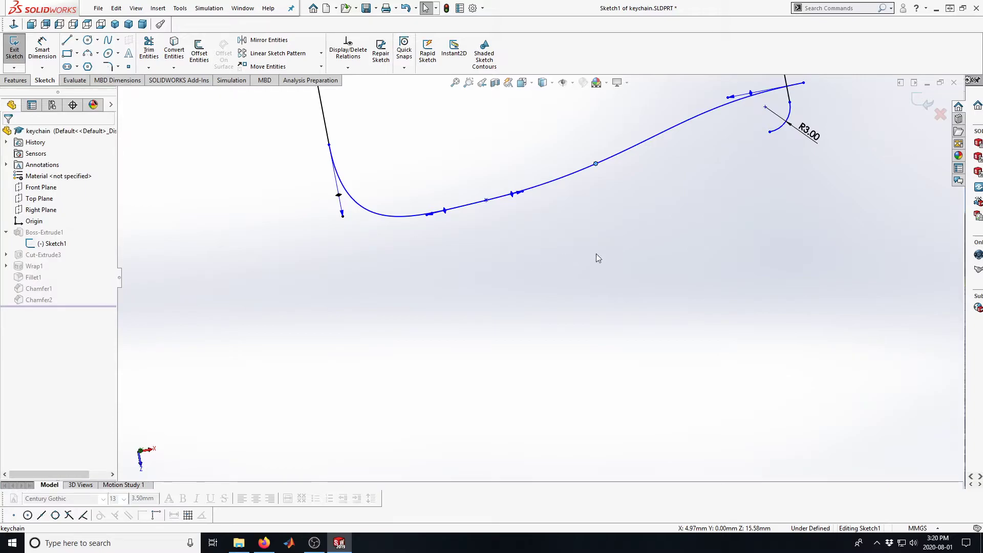
# - Trim the spline's overhang beyond the right line, along with that line's lower end and the lower-right R3 arc
pyautogui.press('f')
pyautogui.scroll(-5, 662, 234)
pyautogui.scroll(-5, 597, 226)
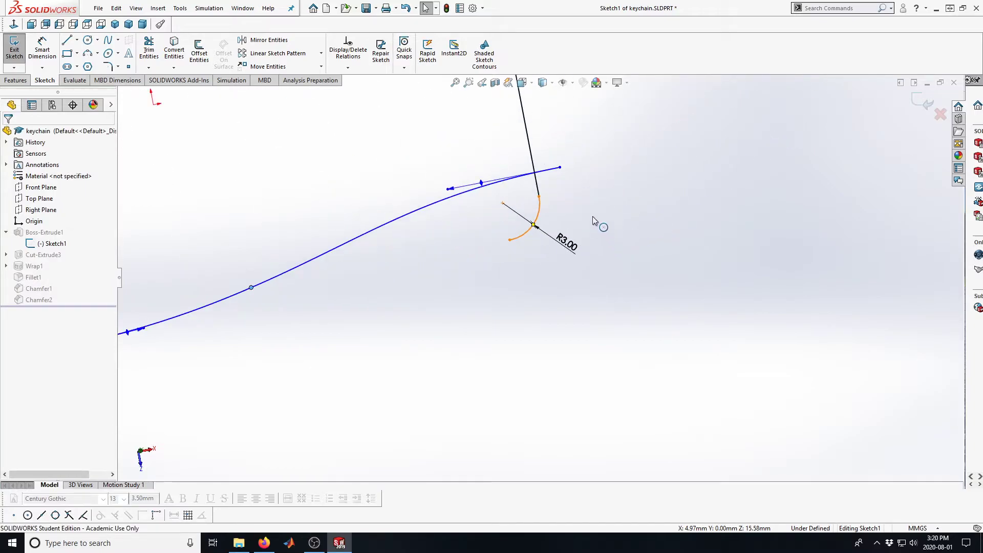
pyautogui.click(545, 166)
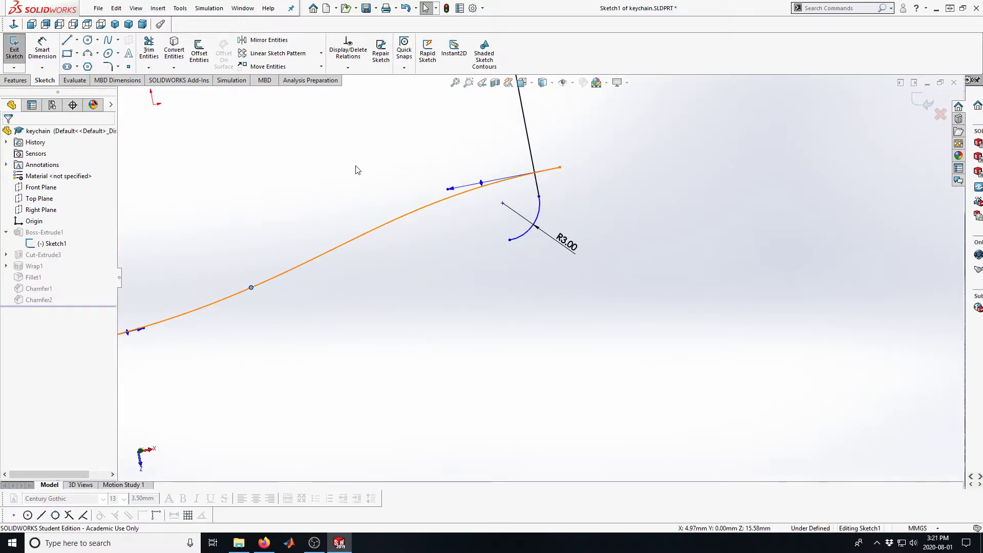
pyautogui.click(148, 49)
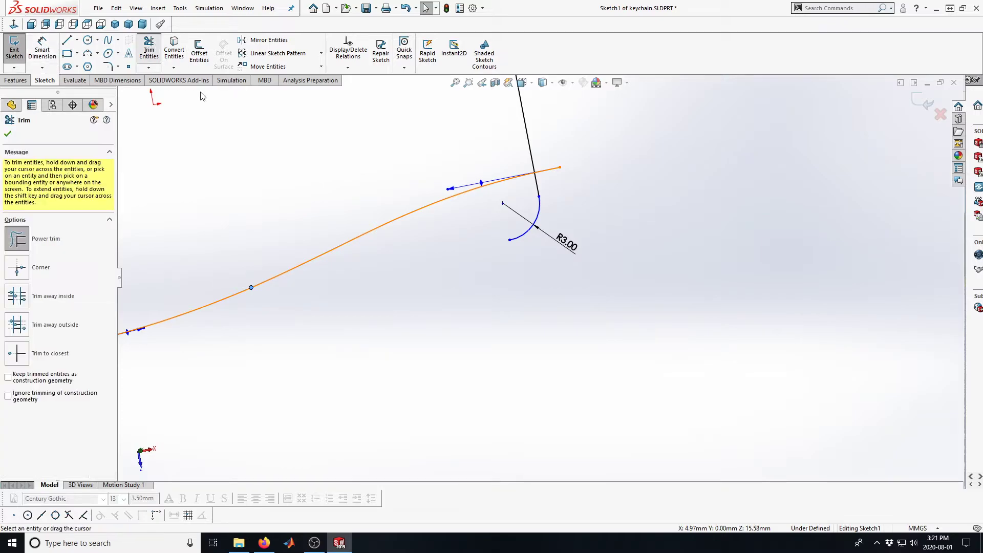
pyautogui.moveTo(544, 148)
pyautogui.mouseDown()
pyautogui.moveTo(548, 187)
pyautogui.moveTo(529, 202)
pyautogui.moveTo(563, 238)
pyautogui.mouseUp()
pyautogui.scroll(5, 533, 209)
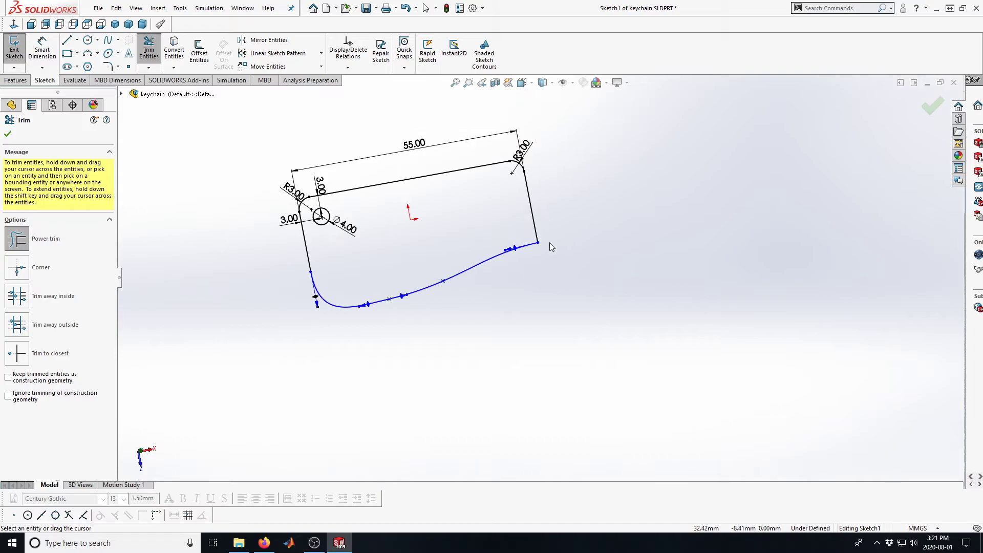
pyautogui.scroll(-5, 553, 235)
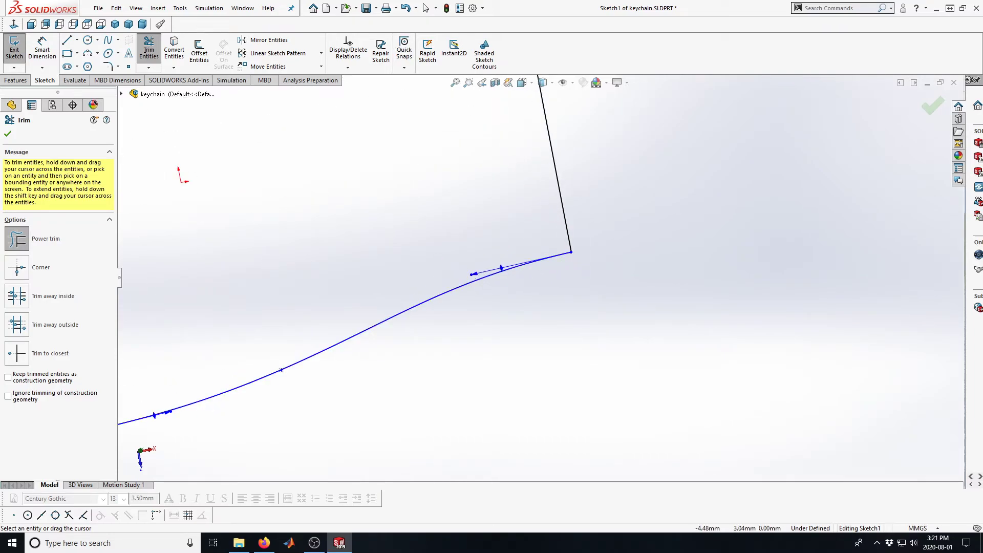
pyautogui.click(9, 132)
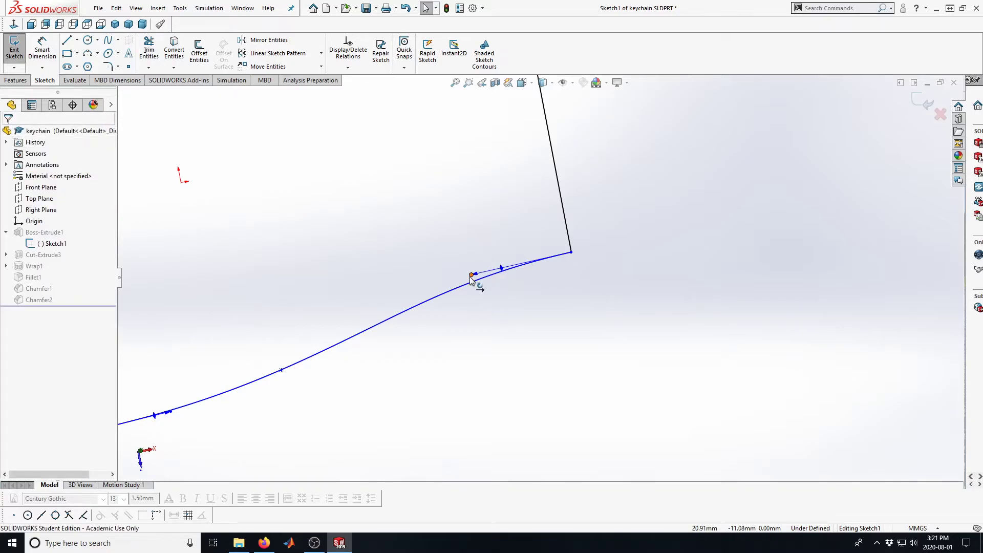
# - Turn the spline's right tangent handle downward and slide its right endpoint up the right line to about (29.1, -7.3) mm
pyautogui.moveTo(471, 276)
pyautogui.mouseDown()
pyautogui.moveTo(518, 297)
pyautogui.moveTo(610, 302)
pyautogui.moveTo(590, 310)
pyautogui.moveTo(548, 276)
pyautogui.moveTo(500, 267)
pyautogui.moveTo(592, 303)
pyautogui.moveTo(562, 314)
pyautogui.mouseUp()
pyautogui.click(639, 241)
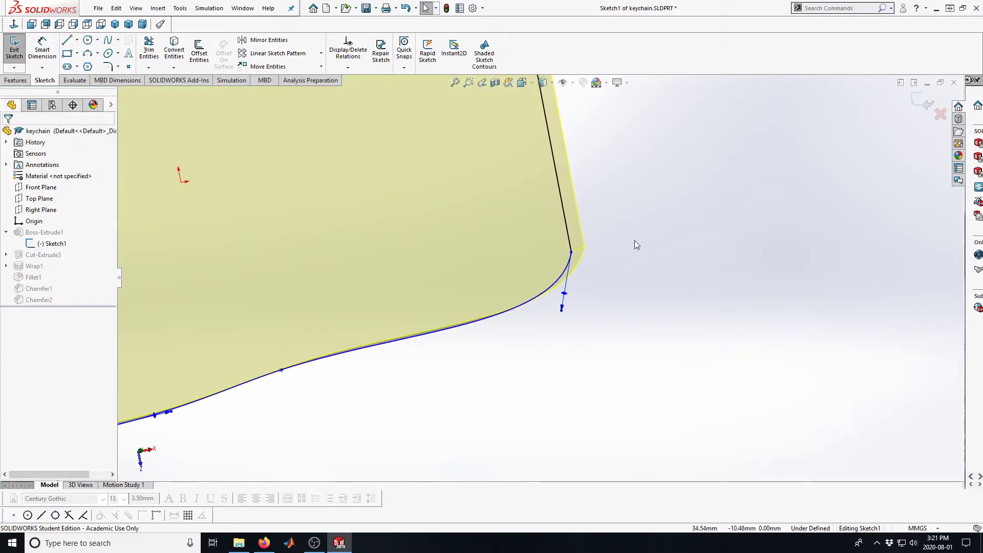
pyautogui.moveTo(572, 256); pyautogui.dragTo(563, 210)
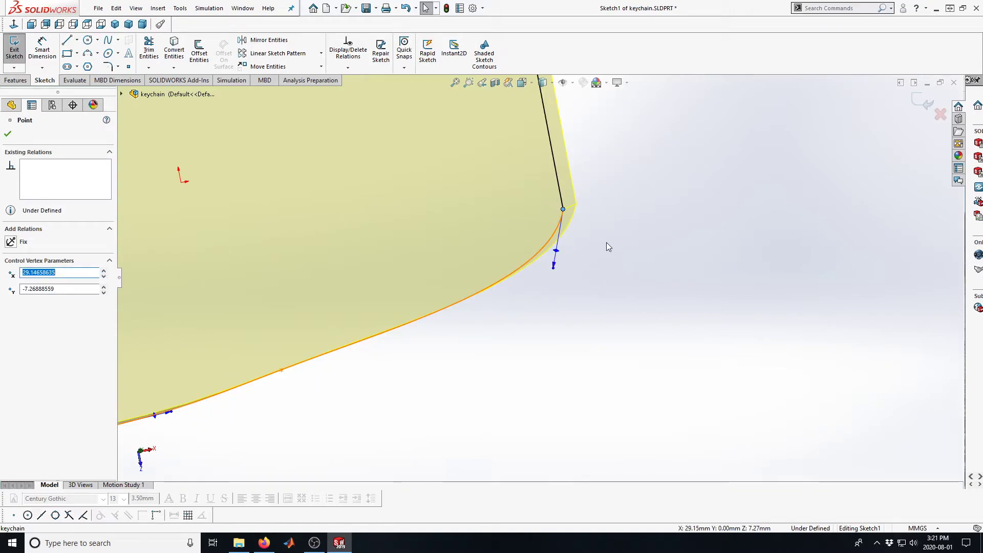
pyautogui.click(8, 134)
# - Add a tangent relation between the spline and the outline's right line
pyautogui.click(466, 305)
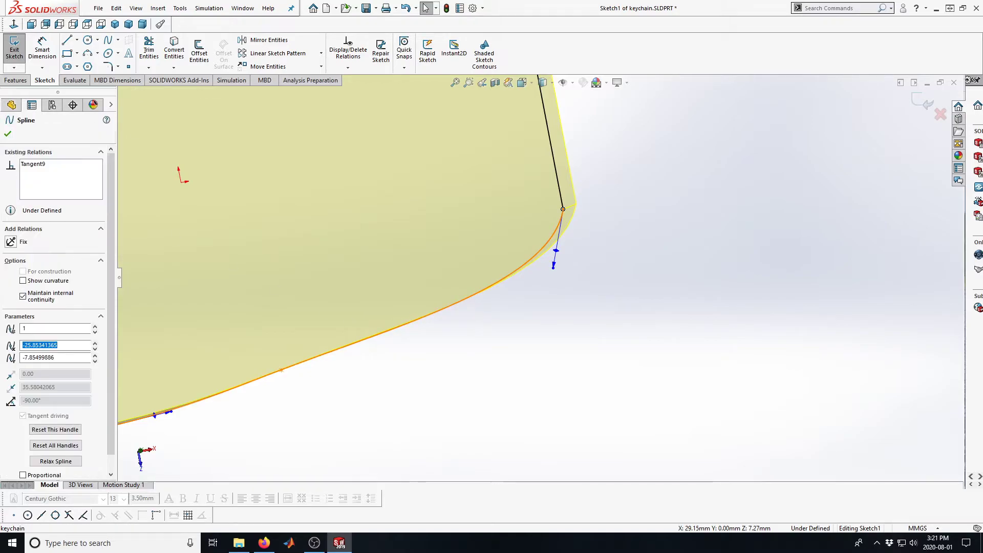
pyautogui.keyDown('ctrl'); pyautogui.click(561, 193); pyautogui.keyUp('ctrl')
pyautogui.click(10, 312)
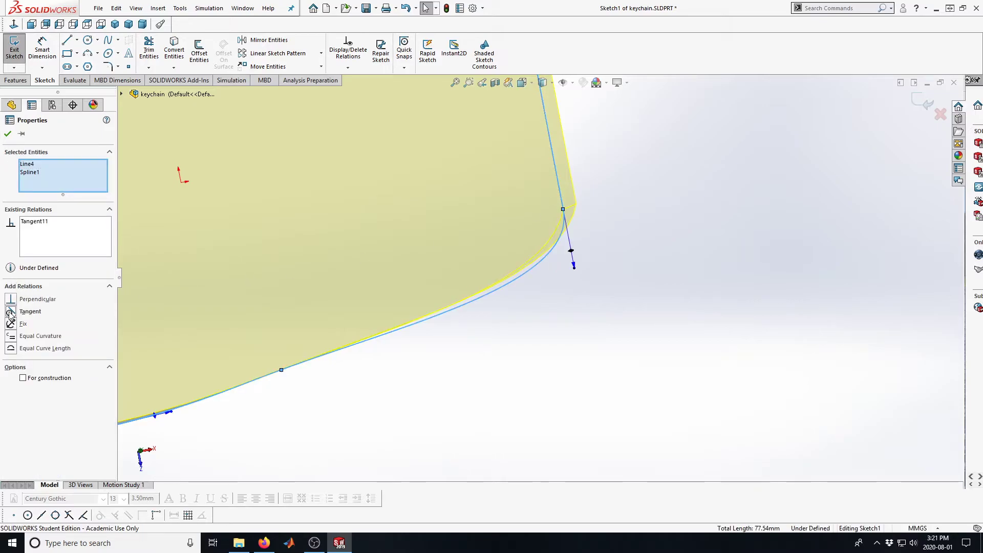
pyautogui.click(7, 134)
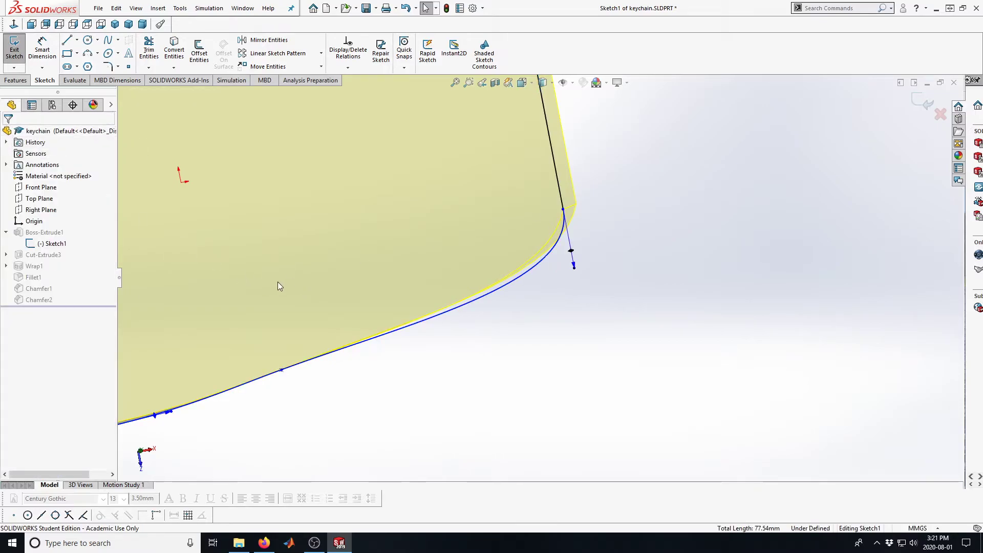
# - Move the spline's left interior point to about (-7.2, -12.4) mm and the right one to about (11.0, -13.7) mm
pyautogui.press('f')
pyautogui.scroll(-3, 430, 329)
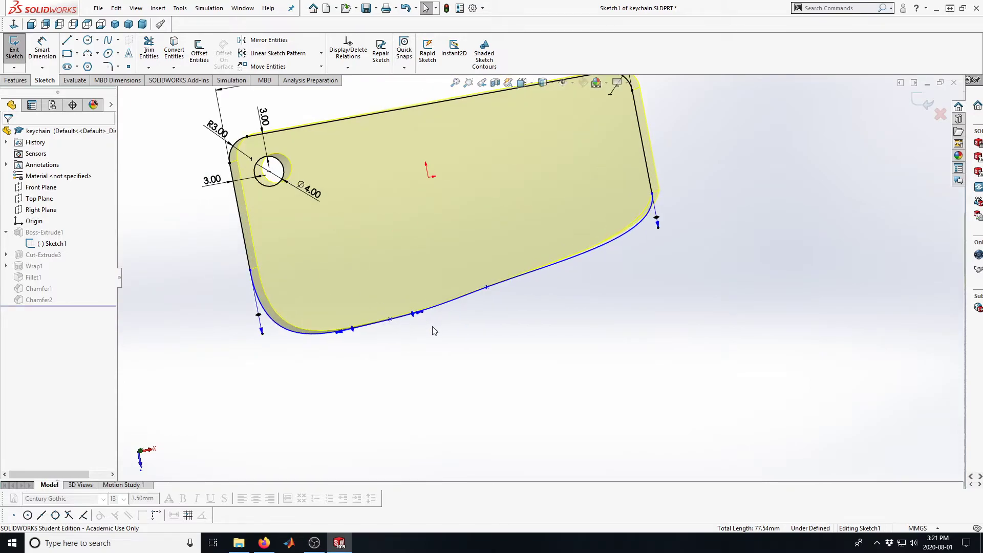
pyautogui.moveTo(487, 288); pyautogui.dragTo(532, 257)
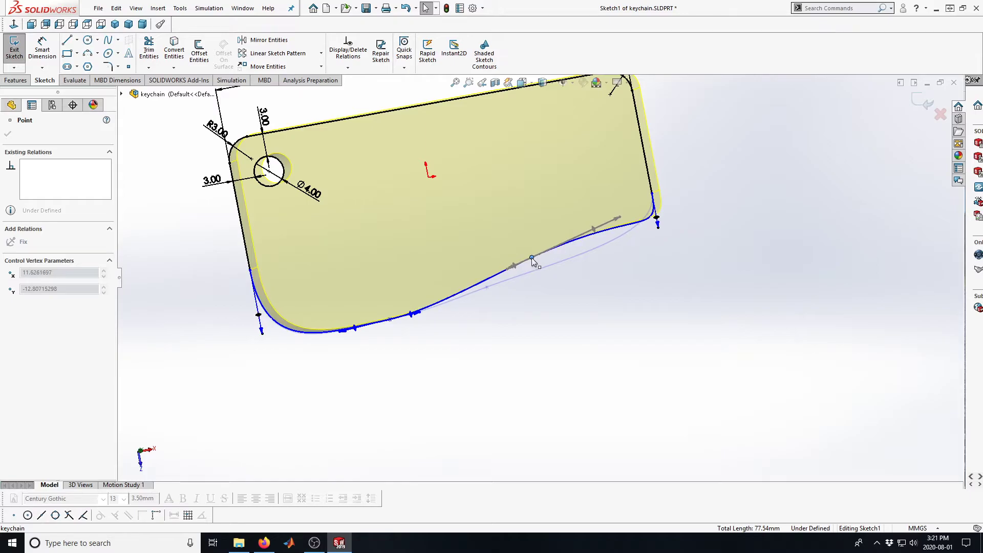
pyautogui.moveTo(389, 321); pyautogui.dragTo(392, 279)
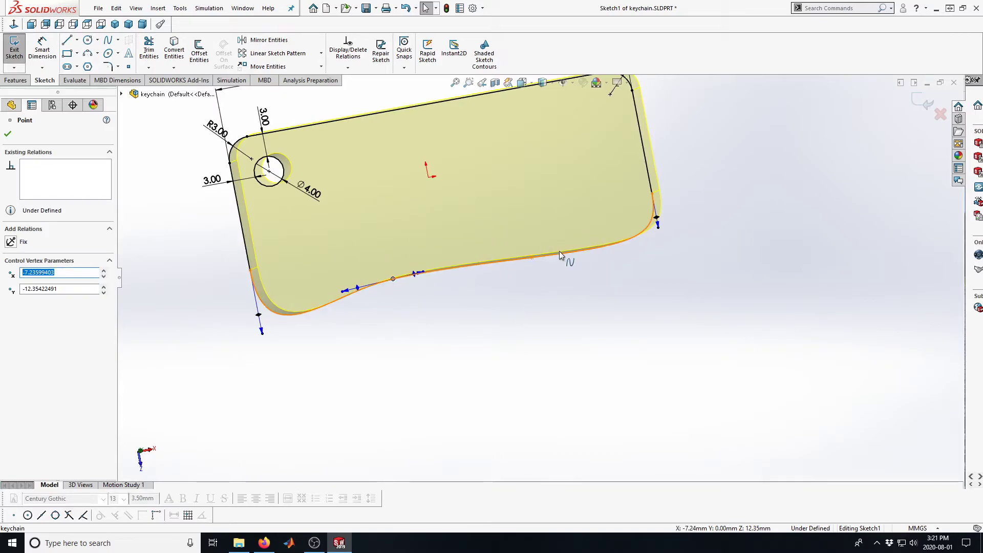
pyautogui.click(532, 259)
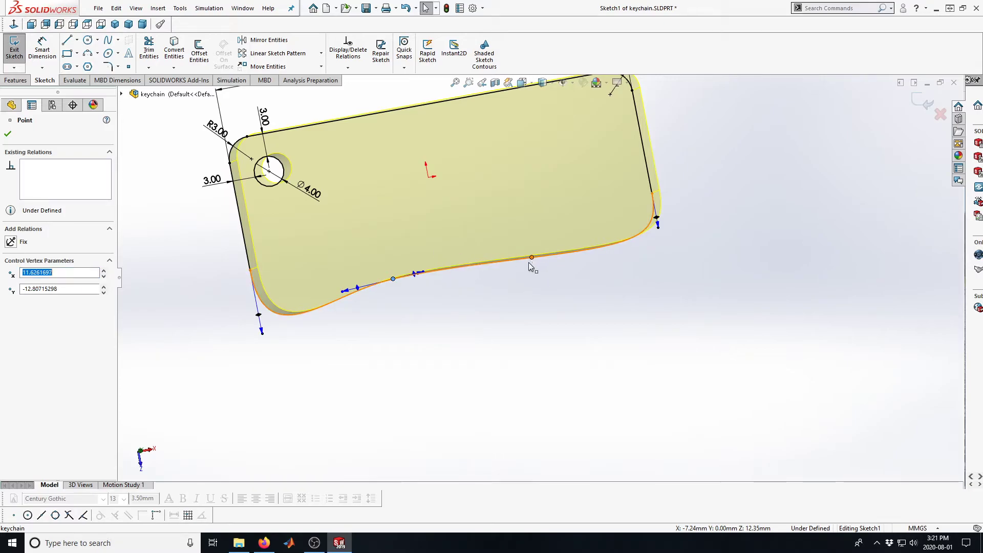
pyautogui.moveTo(529, 267); pyautogui.dragTo(528, 265)
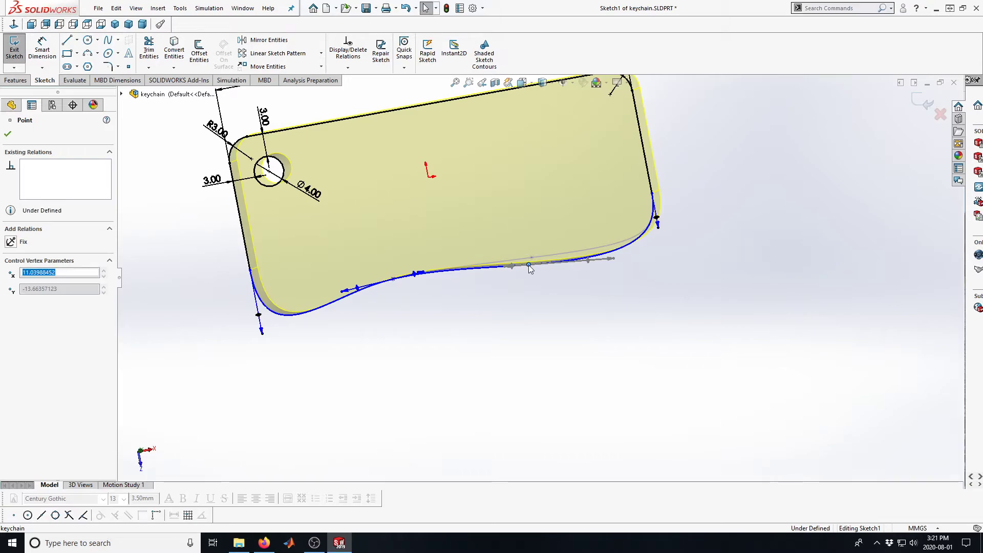
# - Shorten the spline's left tangent handle and move the left interior point to about (-11.2, -12.8) mm
pyautogui.moveTo(263, 336); pyautogui.dragTo(258, 322)
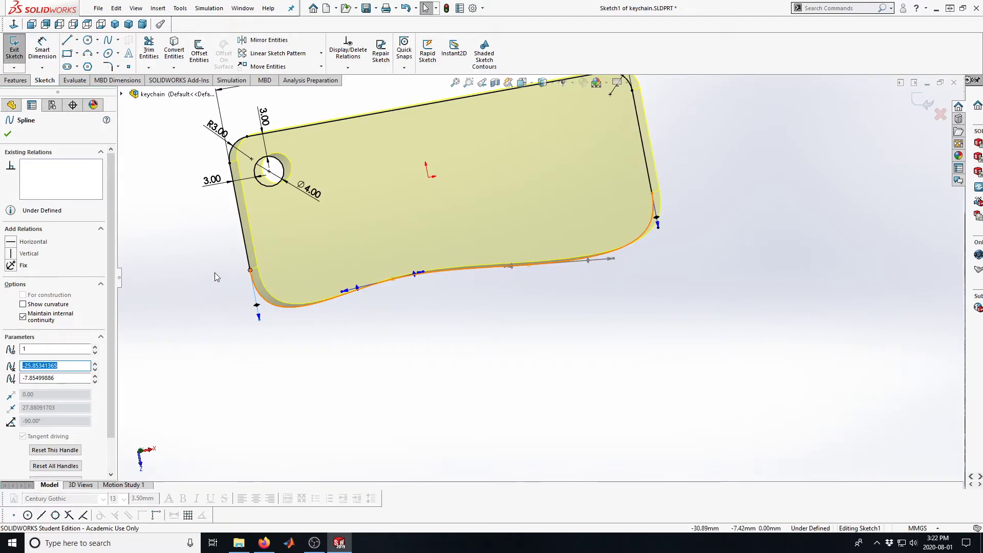
pyautogui.moveTo(260, 323); pyautogui.dragTo(256, 303)
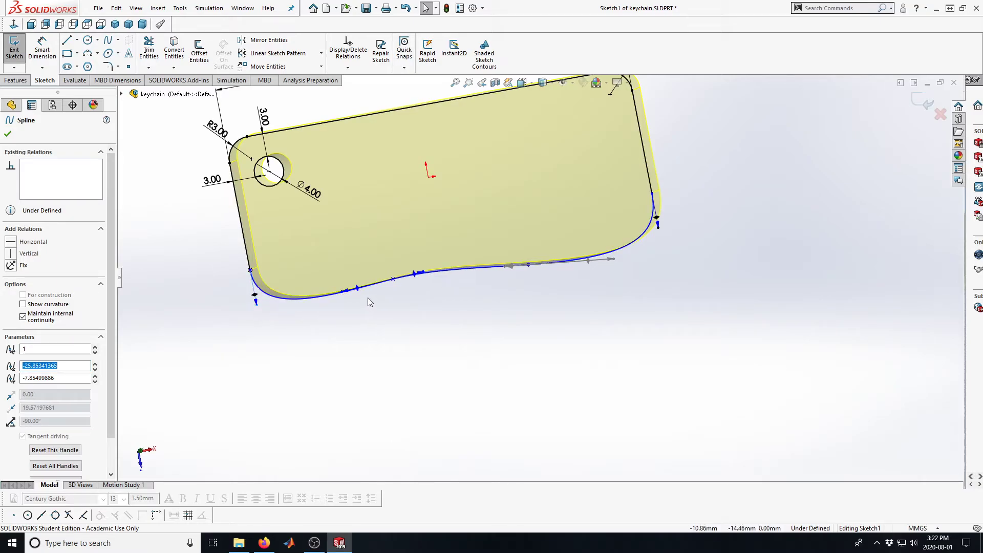
pyautogui.moveTo(394, 280); pyautogui.dragTo(364, 287)
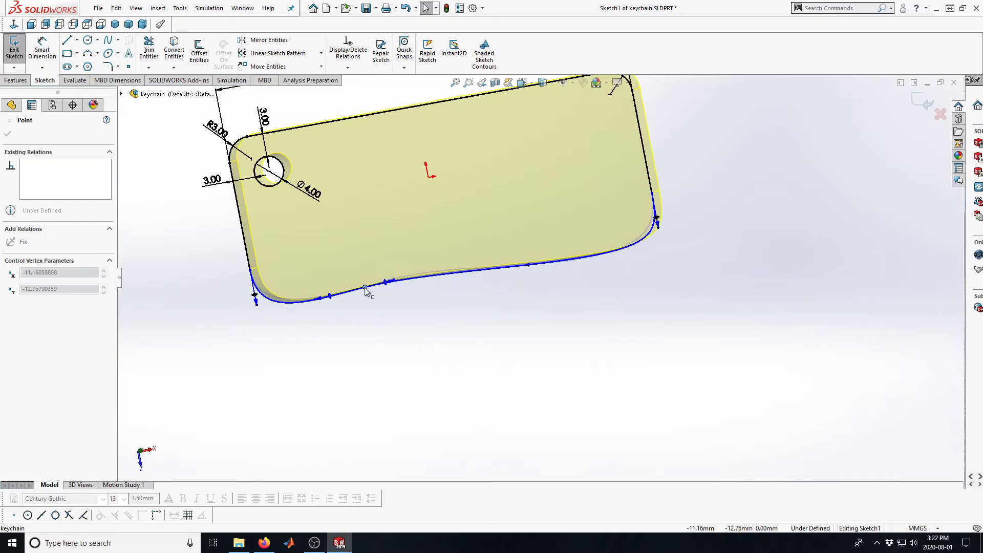
pyautogui.click(461, 292)
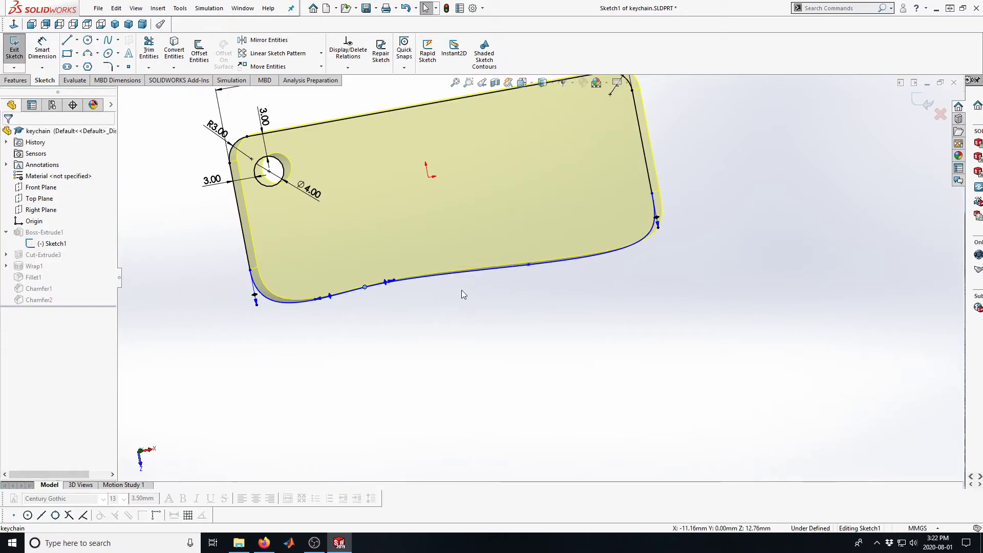
# - Relax the lower-edge spline and delete its right interior point
pyautogui.click(357, 286)
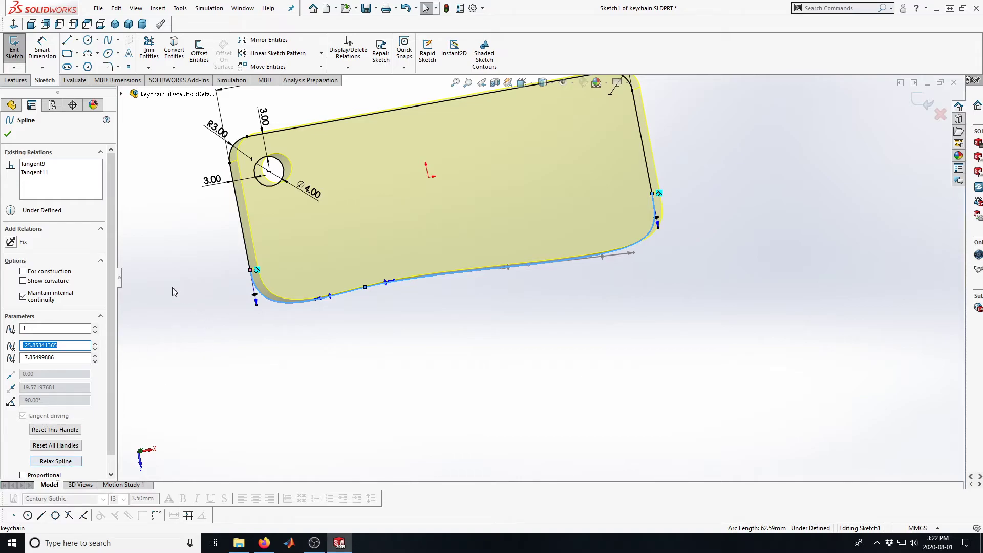
pyautogui.scroll(-1, 71, 430)
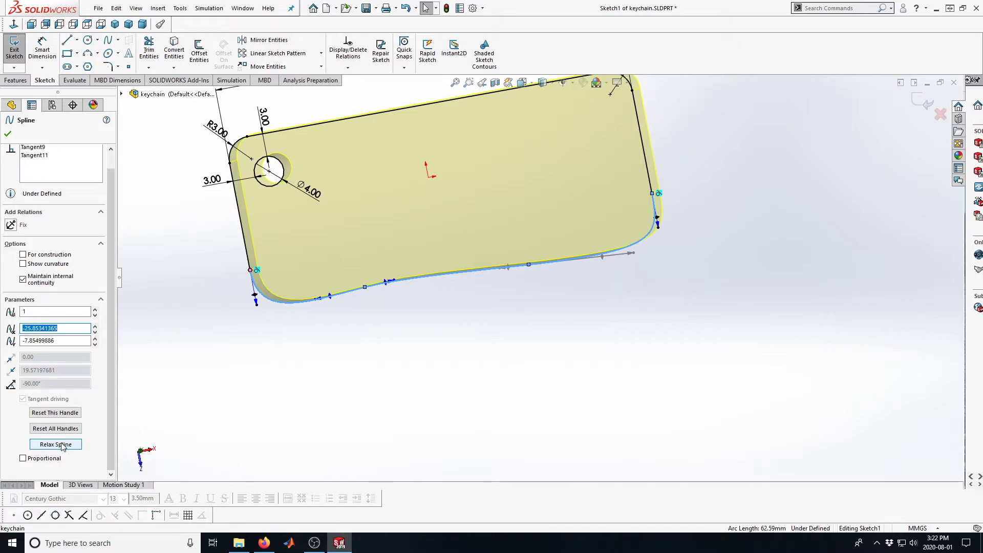
pyautogui.click(57, 445)
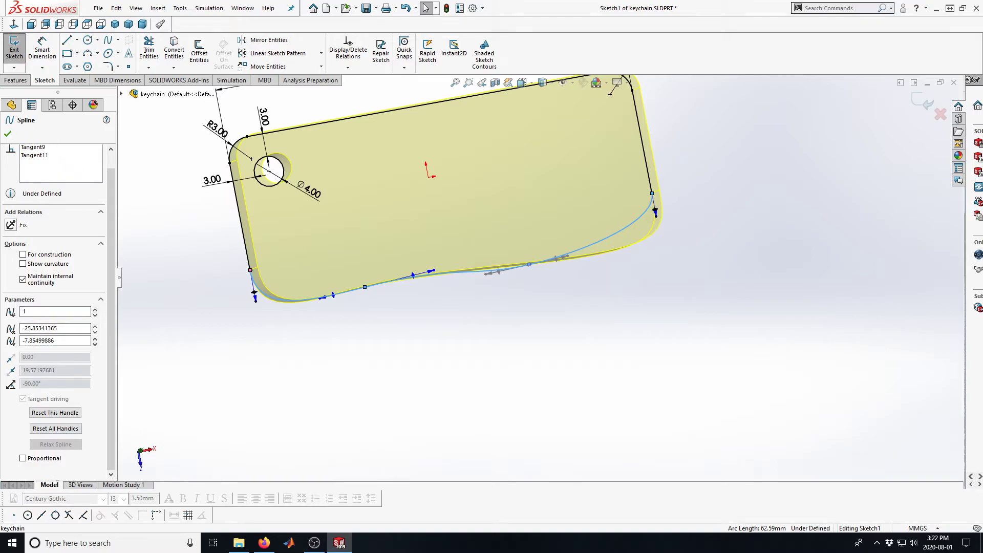
pyautogui.click(9, 134)
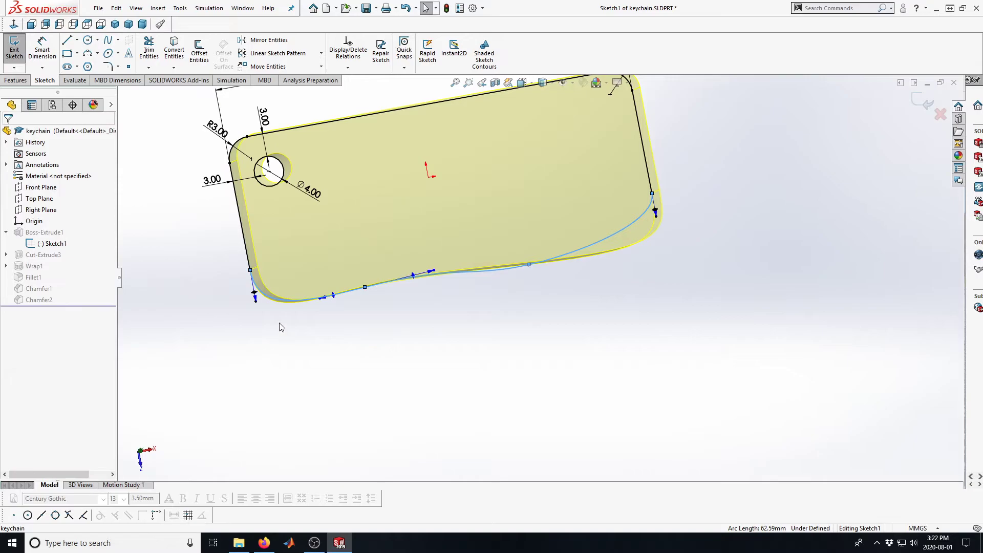
pyautogui.click(528, 265)
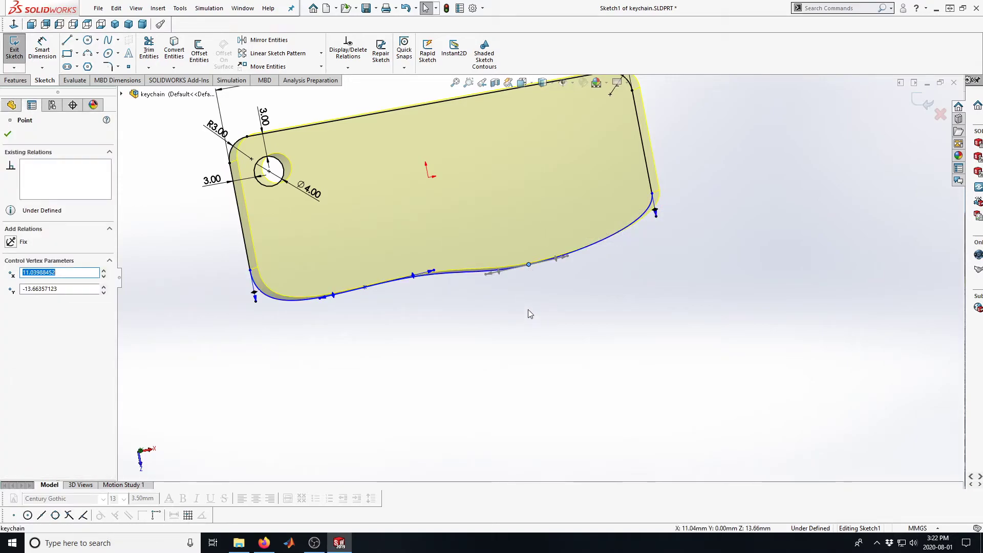
pyautogui.press('Delete')
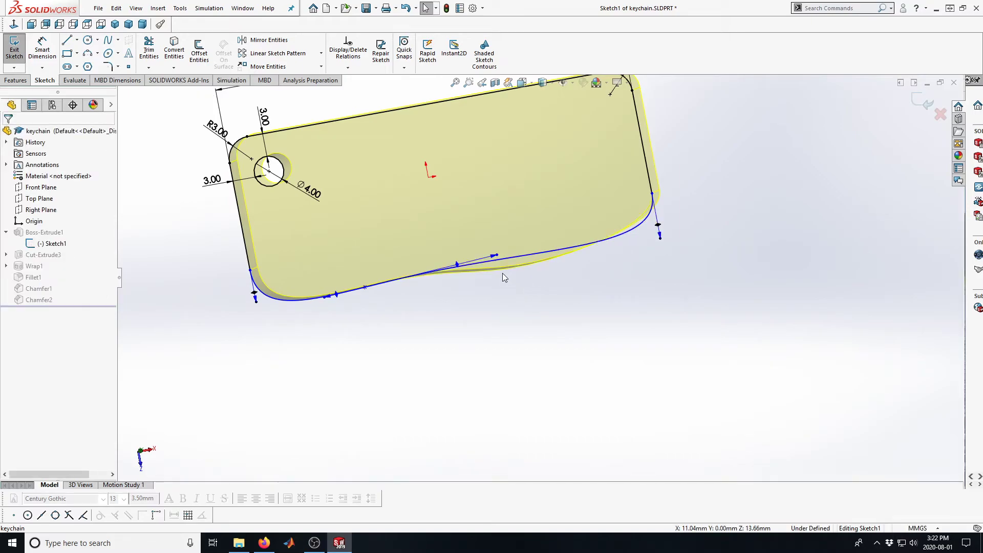
# - Move the lower-edge spline's interior point to about (5.4, -11.8) mm, adjust its tangent handles and finish the base sketch
pyautogui.moveTo(497, 255); pyautogui.dragTo(445, 273)
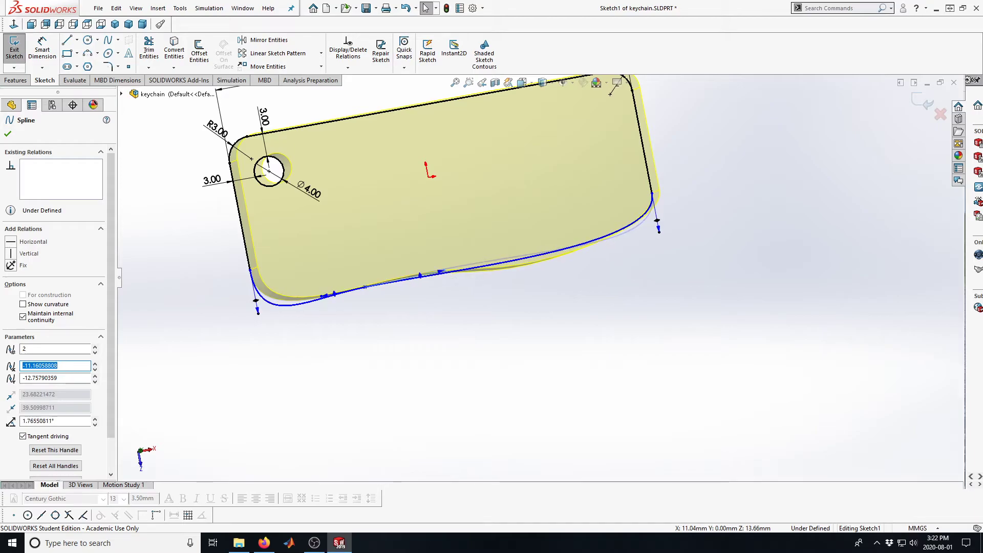
pyautogui.moveTo(364, 289); pyautogui.dragTo(428, 265)
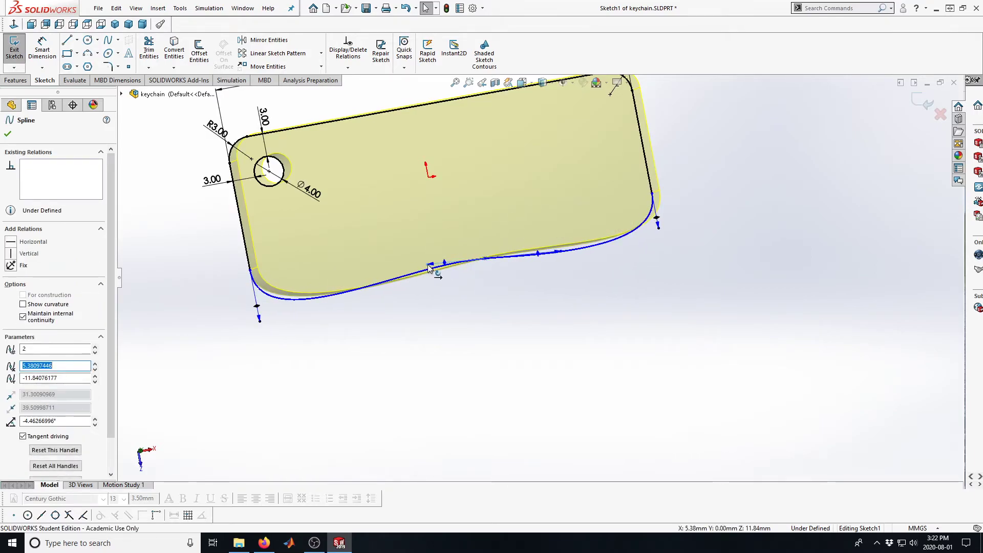
pyautogui.click(384, 334)
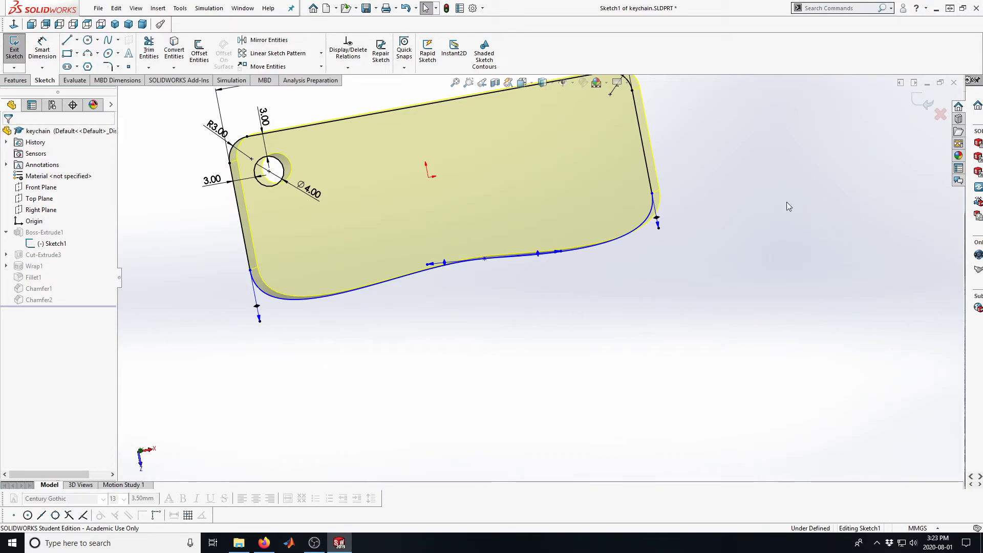
pyautogui.click(917, 105)
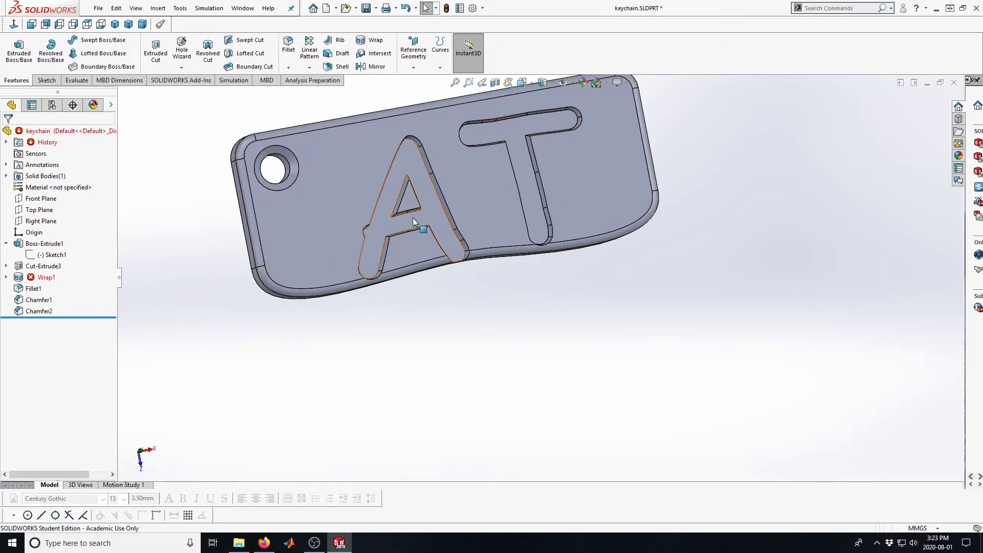
# - In the wrapped text's sketch, delete the dangling 3 mm dimension to the former lower edge and exit the sketch
pyautogui.click(45, 277)
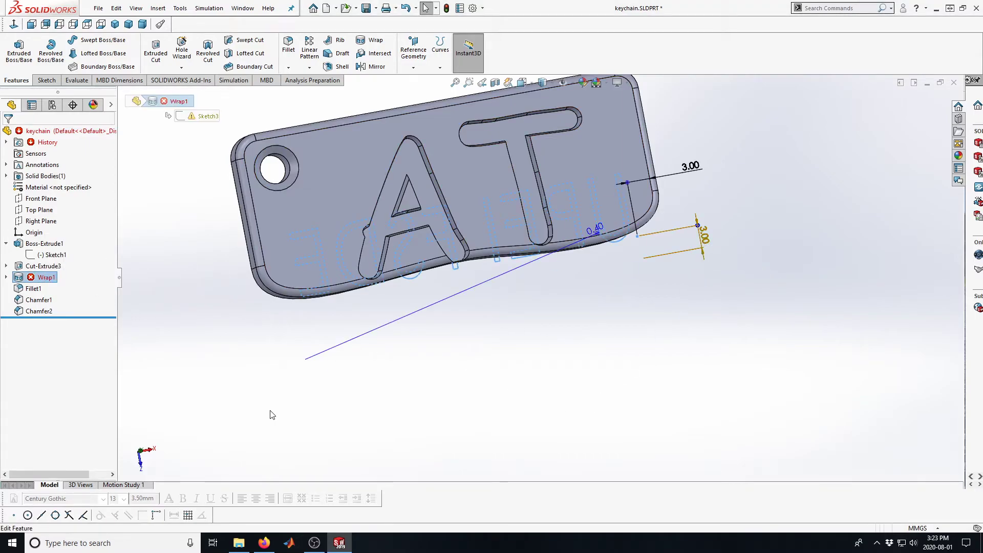
pyautogui.click(45, 278)
pyautogui.click(5, 277)
pyautogui.click(44, 288)
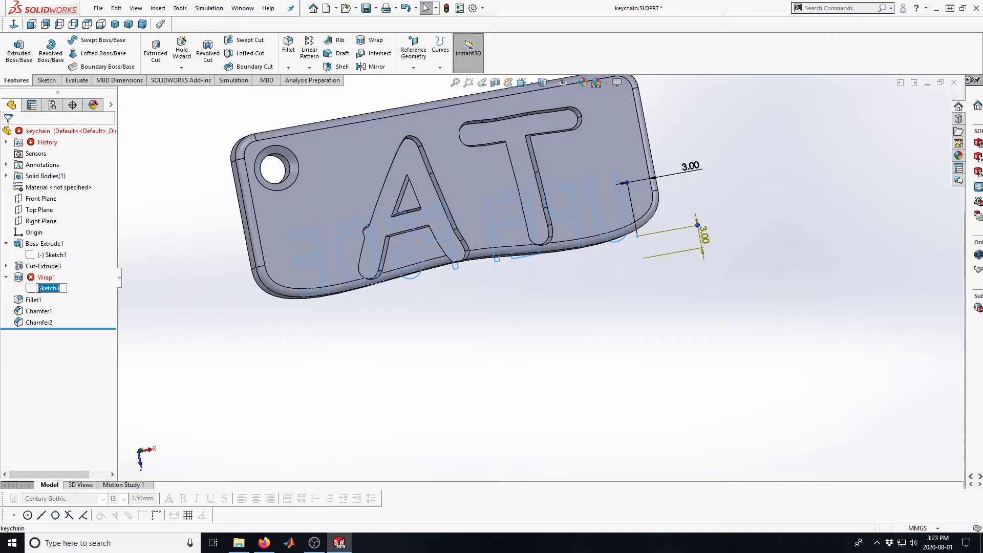
pyautogui.click(25, 288)
pyautogui.click(37, 257)
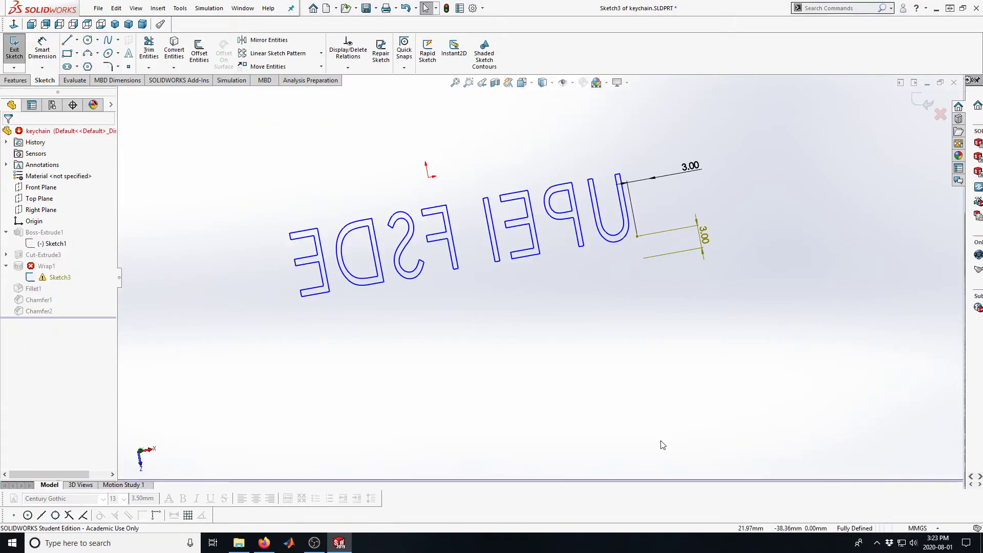
pyautogui.click(704, 235)
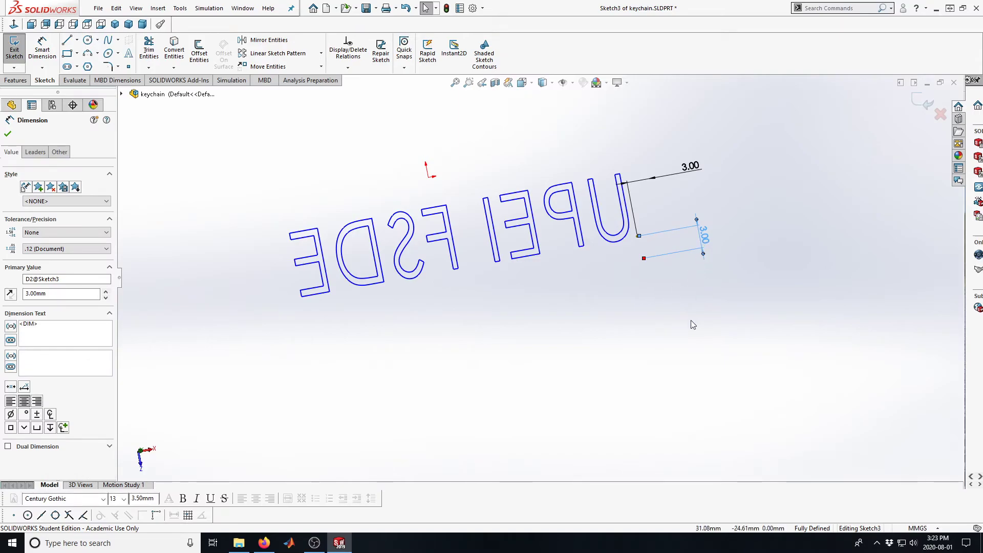
pyautogui.press('Delete')
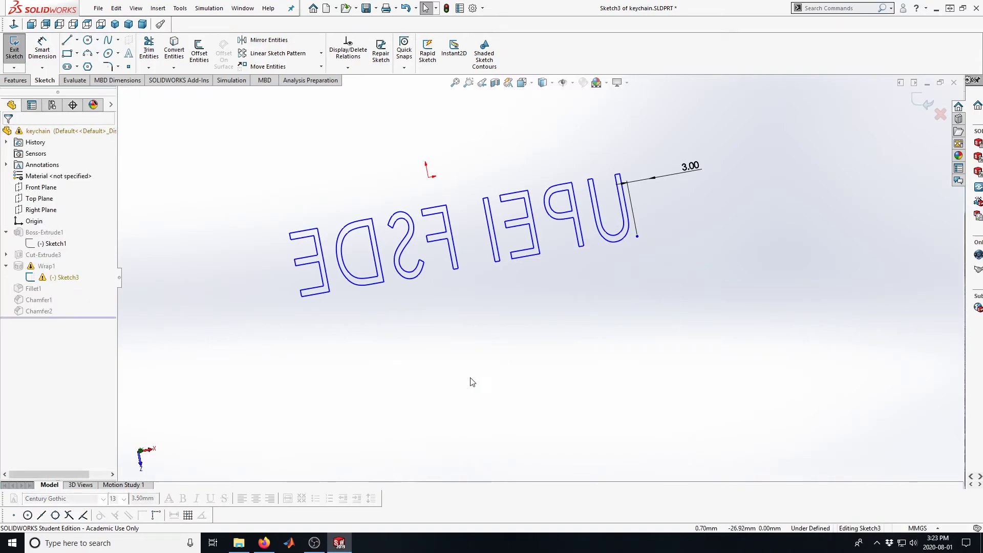
pyautogui.scroll(3, 537, 268)
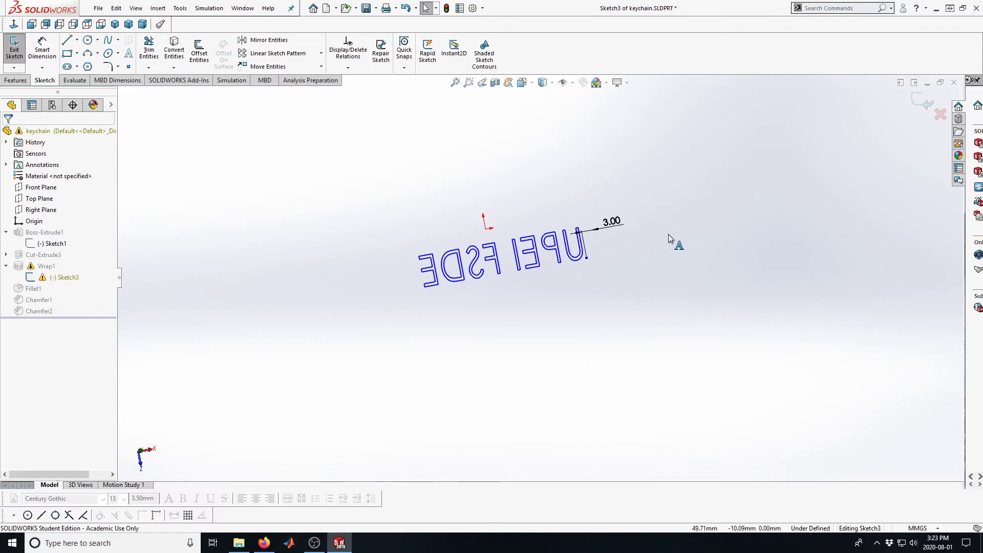
pyautogui.click(919, 109)
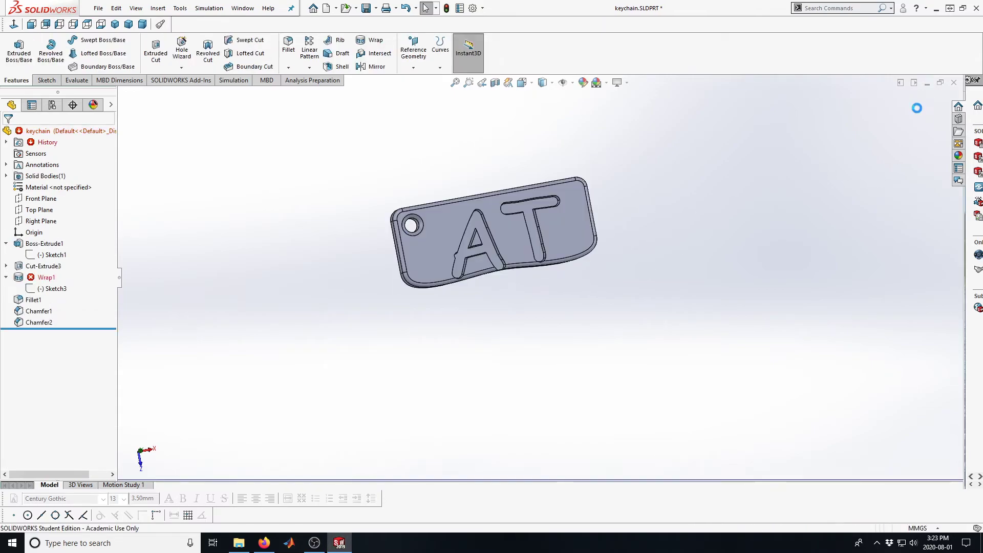
# - Reopen the wrapped text's sketch, move the text upward so its anchor point is at about (26.1, -8.5) mm, and exit
pyautogui.click(40, 277)
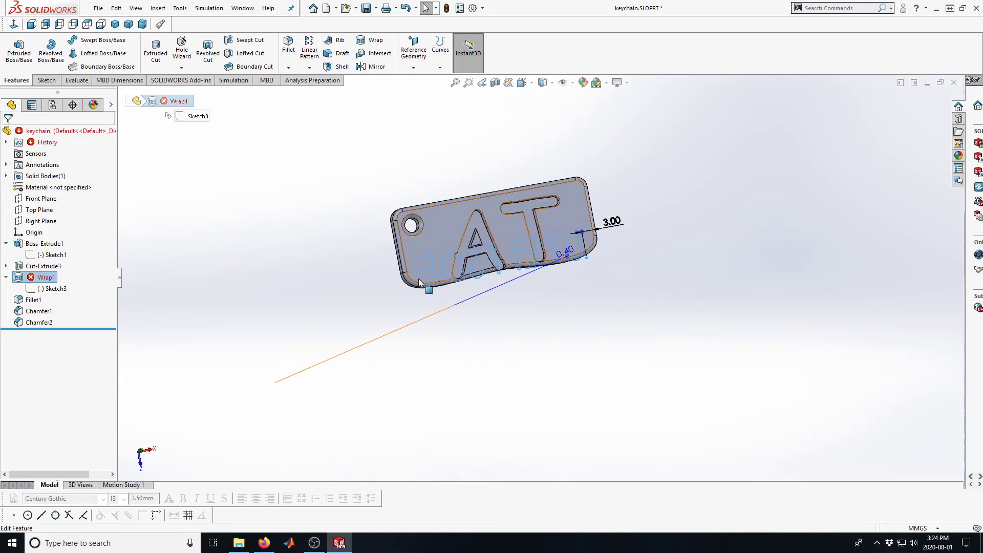
pyautogui.moveTo(43, 280)
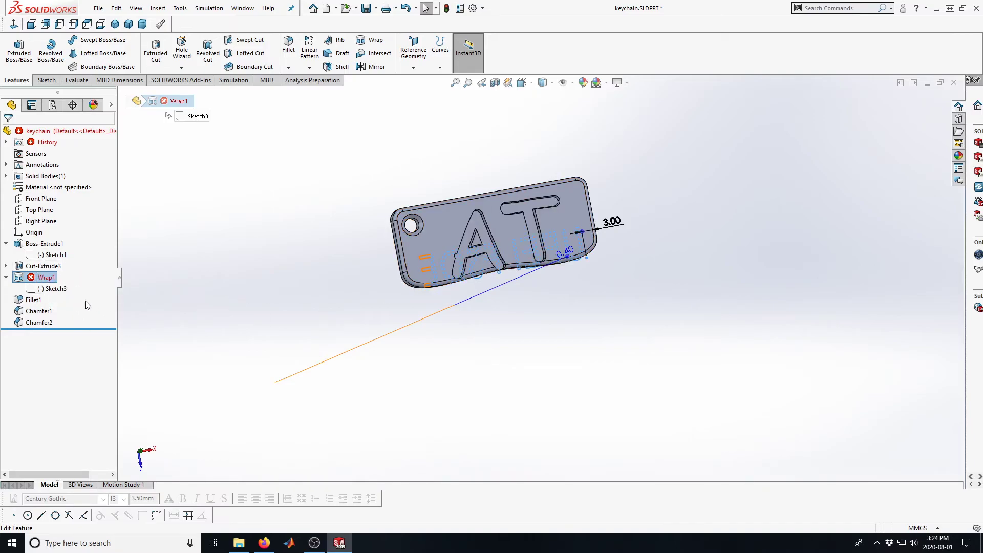
pyautogui.click(51, 288)
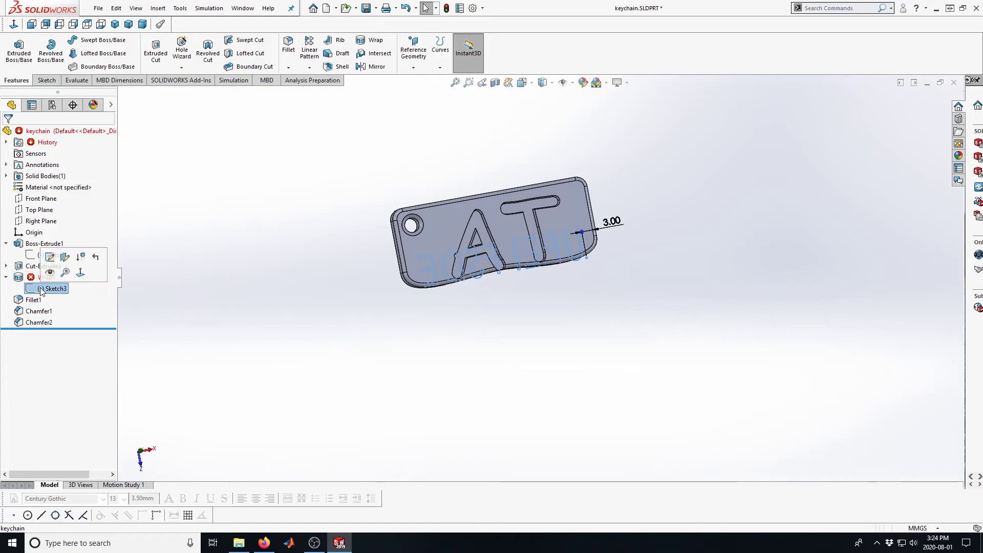
pyautogui.click(51, 257)
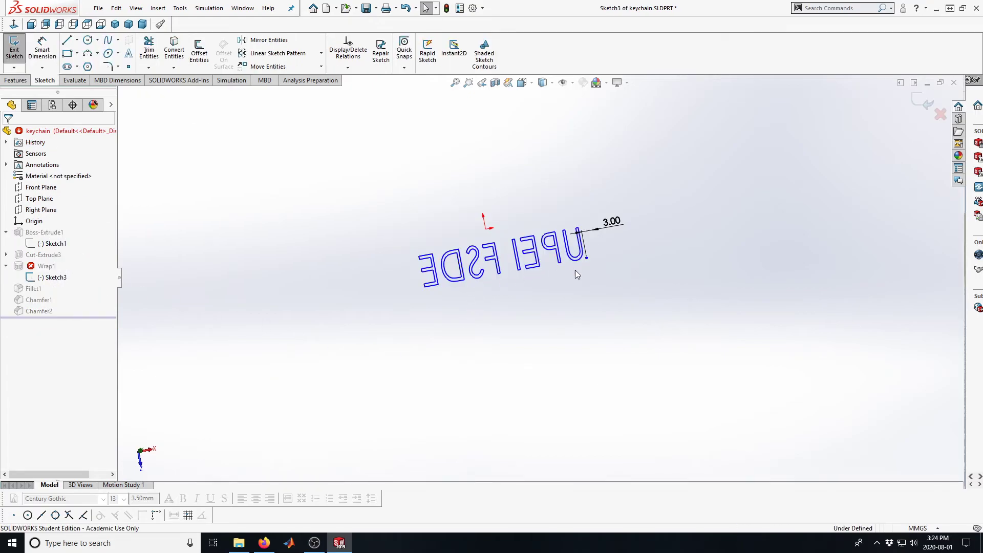
pyautogui.click(525, 264)
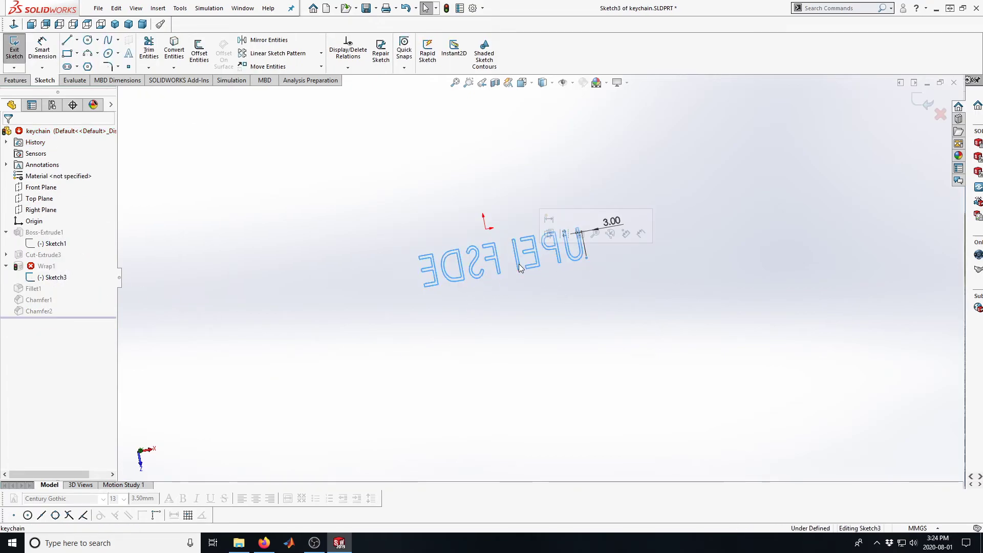
pyautogui.click(586, 250)
pyautogui.moveTo(585, 251); pyautogui.dragTo(576, 257)
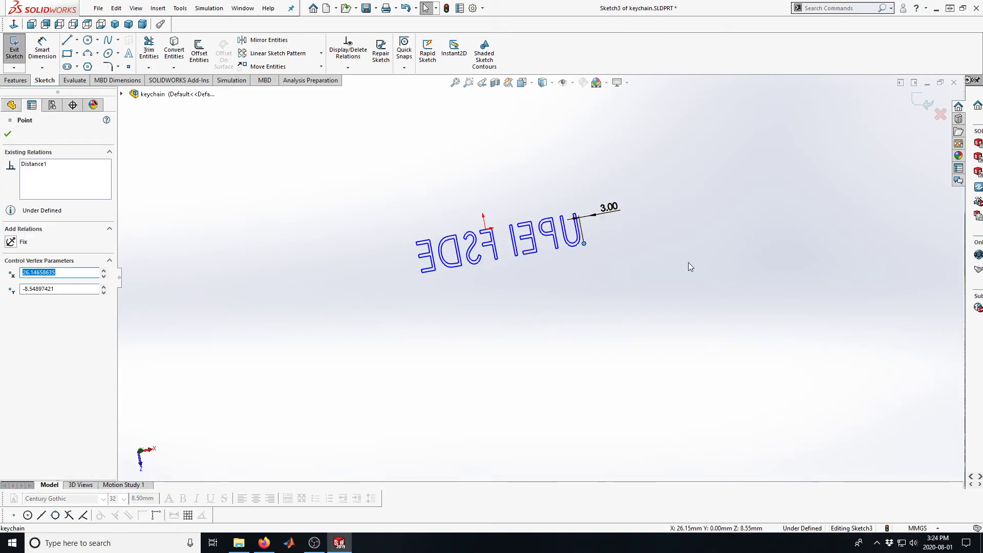
pyautogui.click(916, 103)
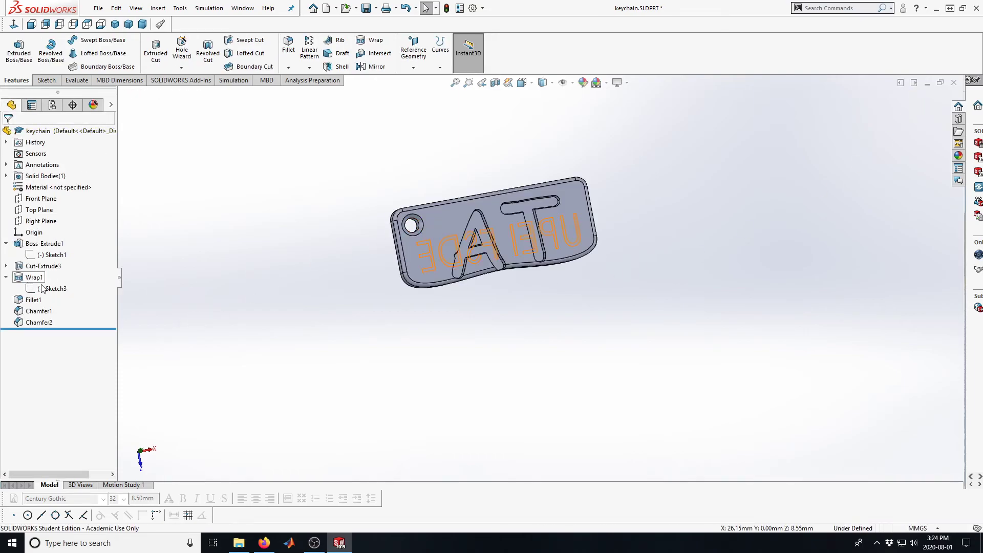
pyautogui.moveTo(395, 302); pyautogui.dragTo(479, 263, button='middle')
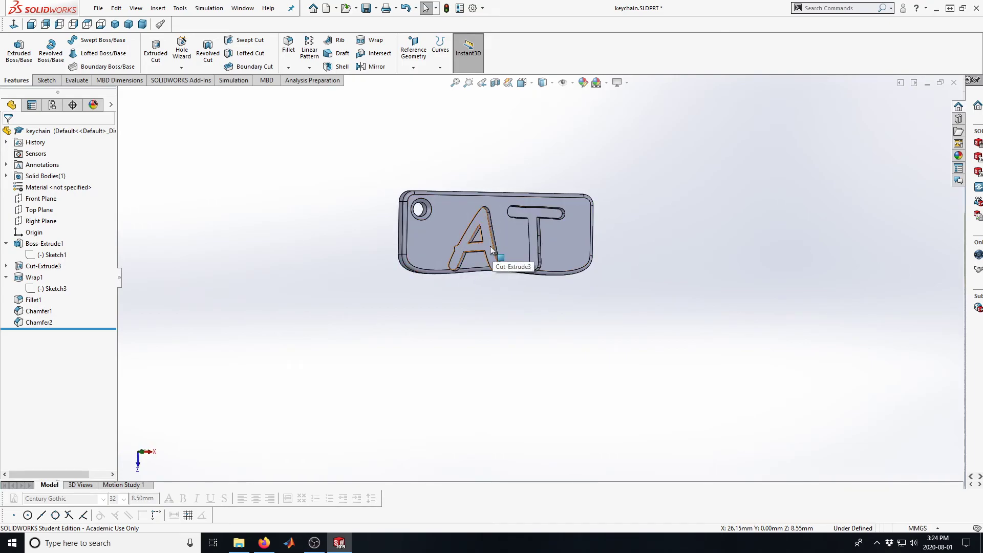
pyautogui.click(486, 259)
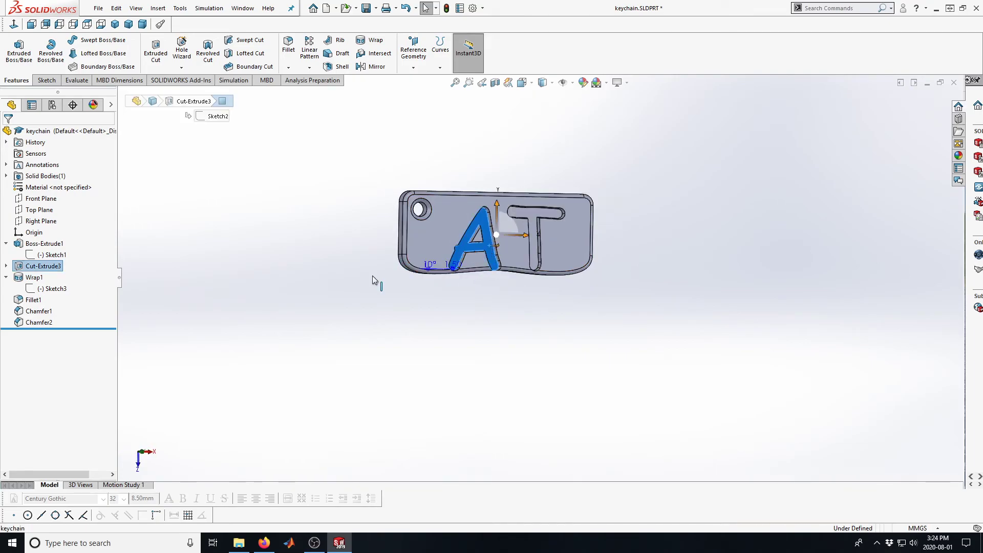
pyautogui.click(6, 266)
pyautogui.click(51, 278)
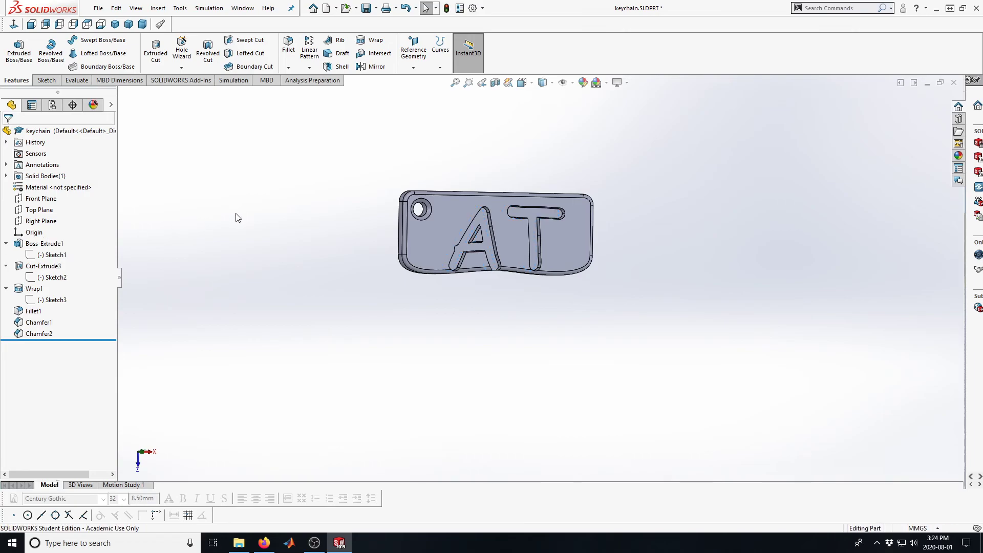
# - In the base sketch, lower the spline's interior point to about (5.3, -15.8) mm, tilt its right tangent handle downward, and exit
pyautogui.click(51, 254)
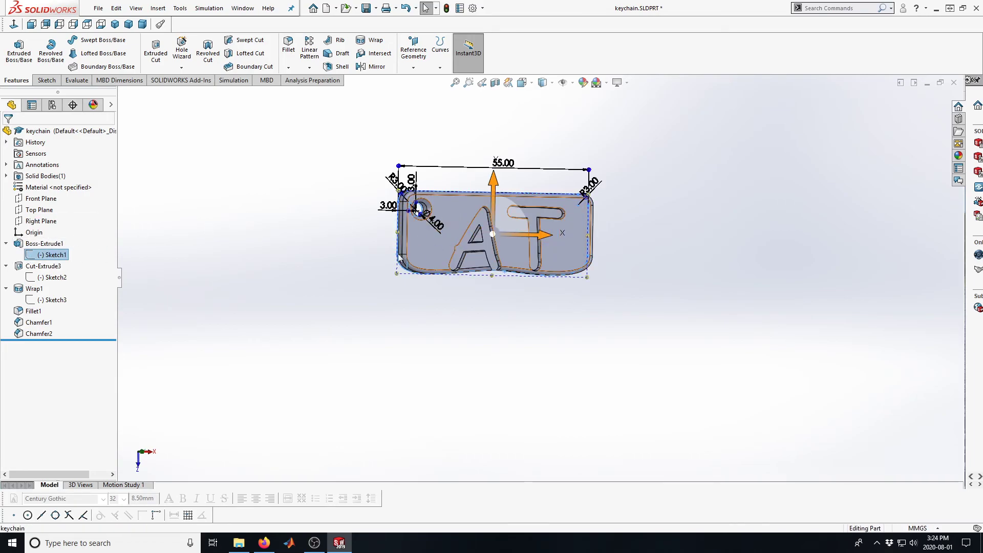
pyautogui.click(38, 256)
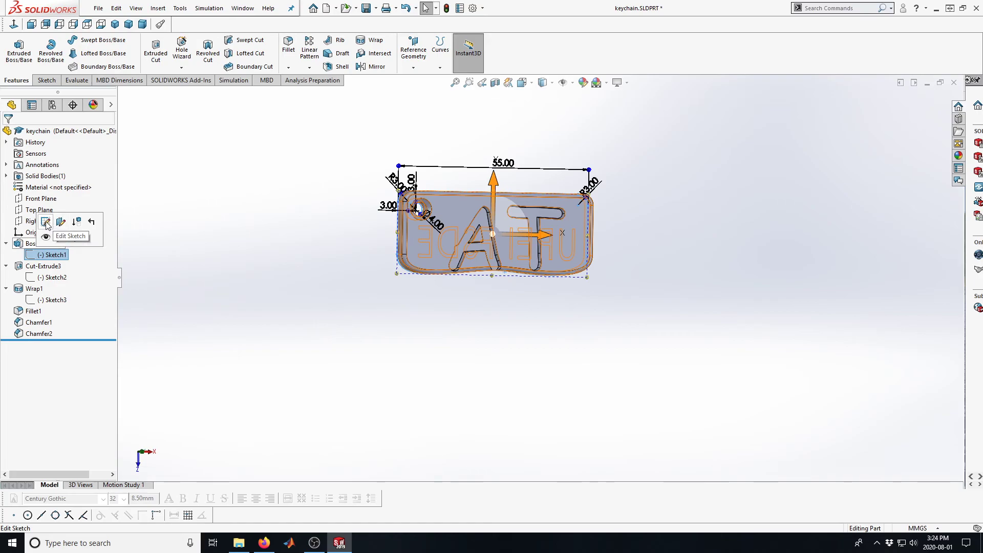
pyautogui.click(50, 227)
pyautogui.moveTo(396, 277); pyautogui.dragTo(397, 292)
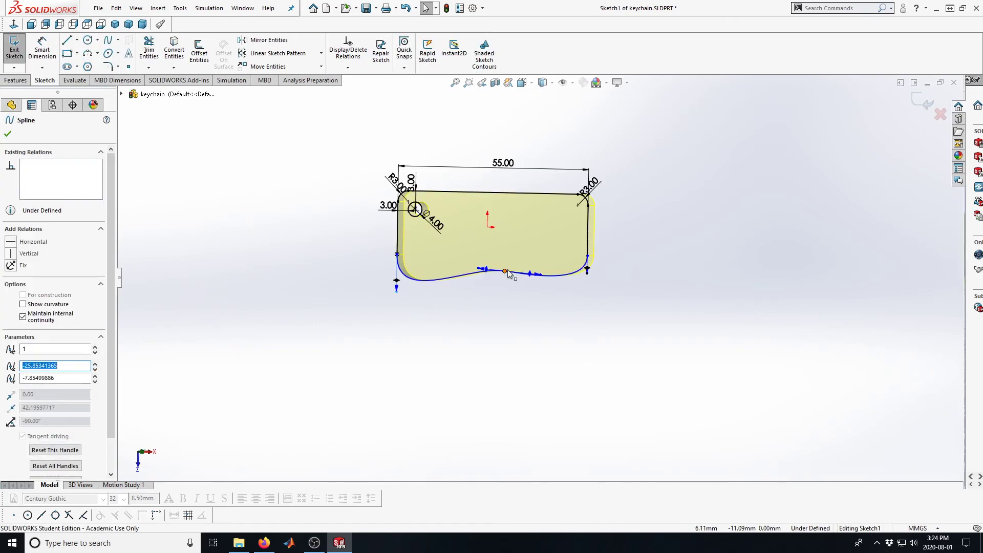
pyautogui.moveTo(505, 272); pyautogui.dragTo(567, 297)
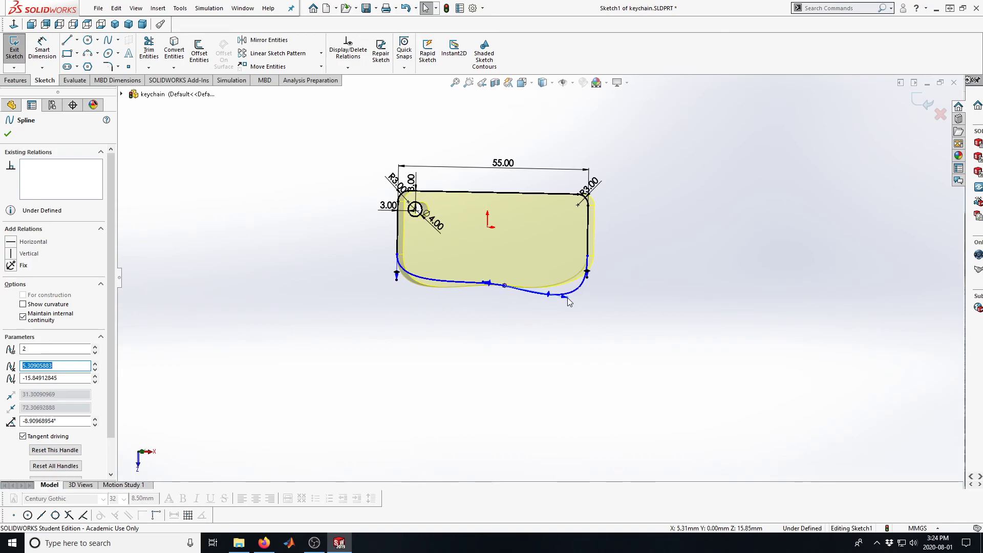
pyautogui.click(920, 106)
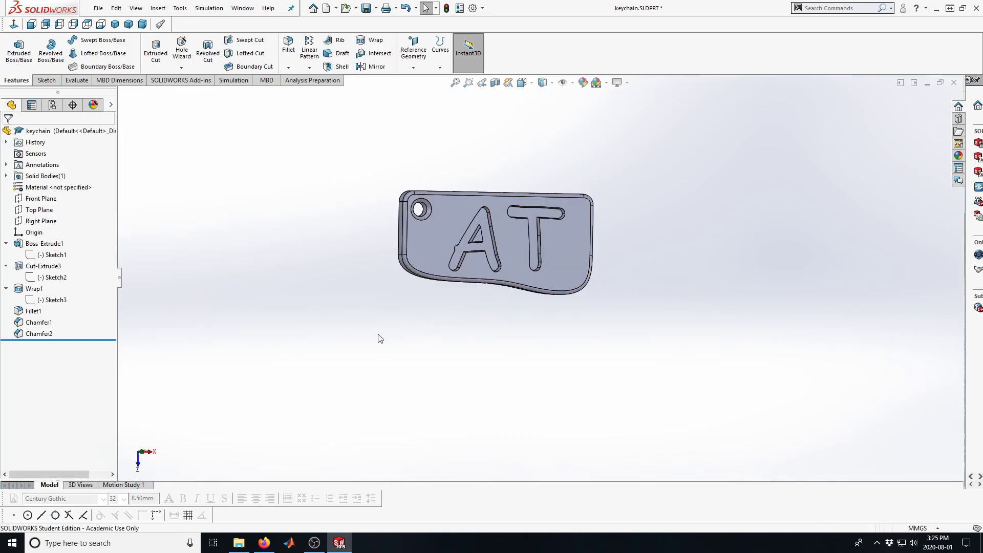
pyautogui.moveTo(390, 322); pyautogui.dragTo(371, 305, button='middle')
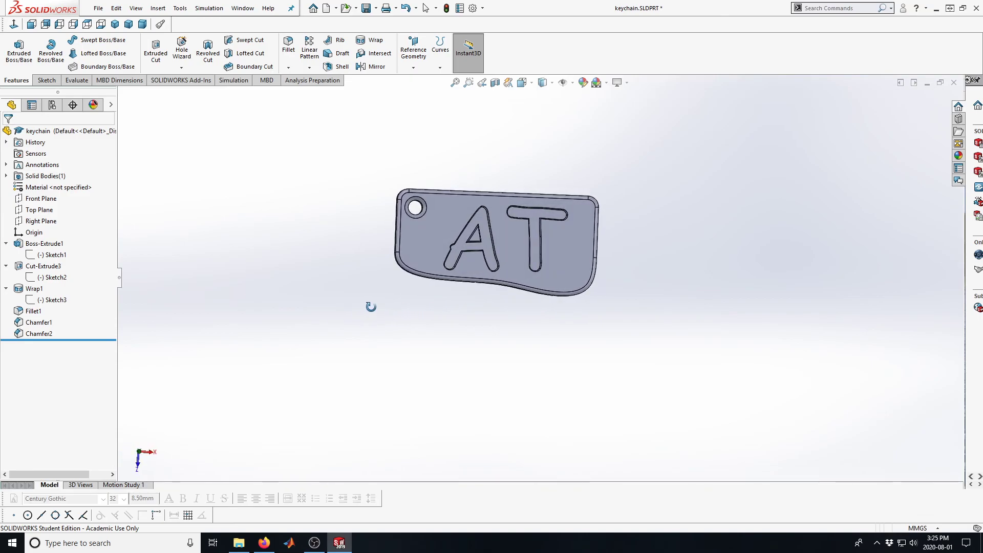